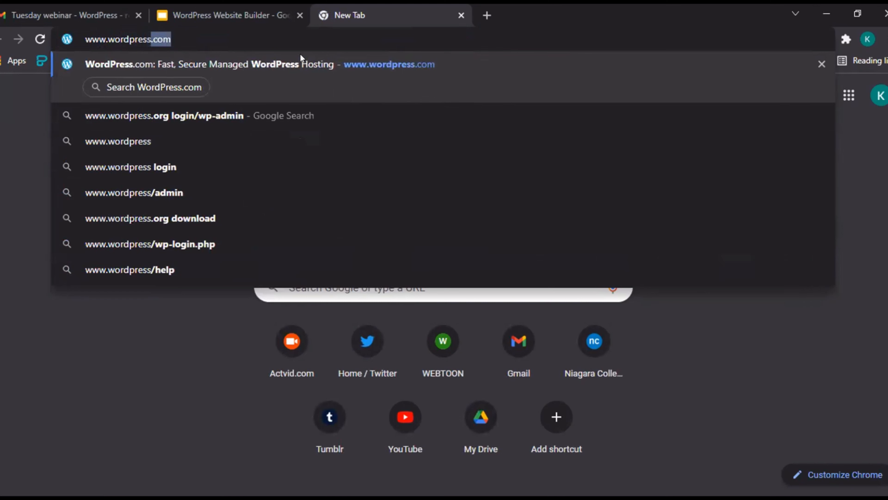
- Open the wordpress.com website and start creating a new website
text(.com)
key(Return)
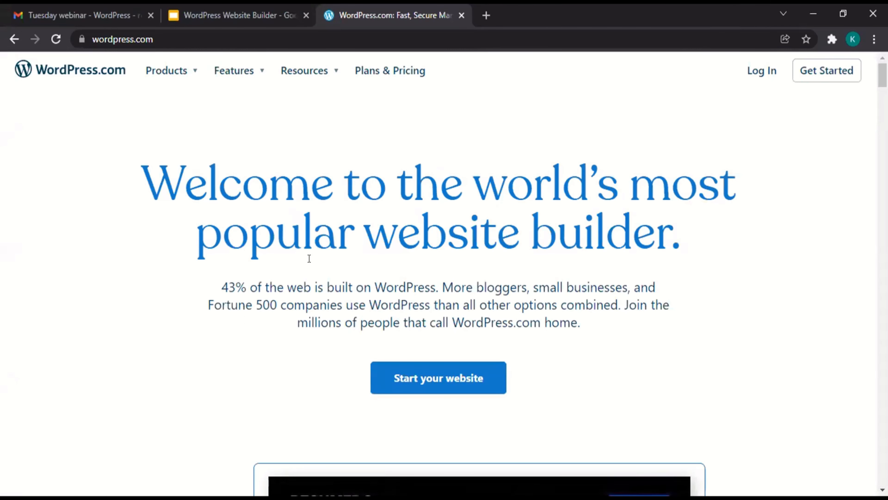
scroll(310, 258, down, 1)
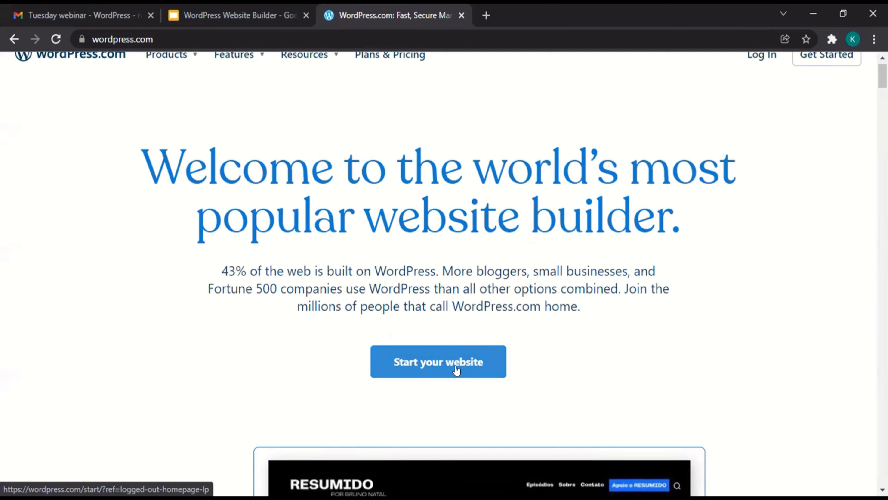
click(457, 368)
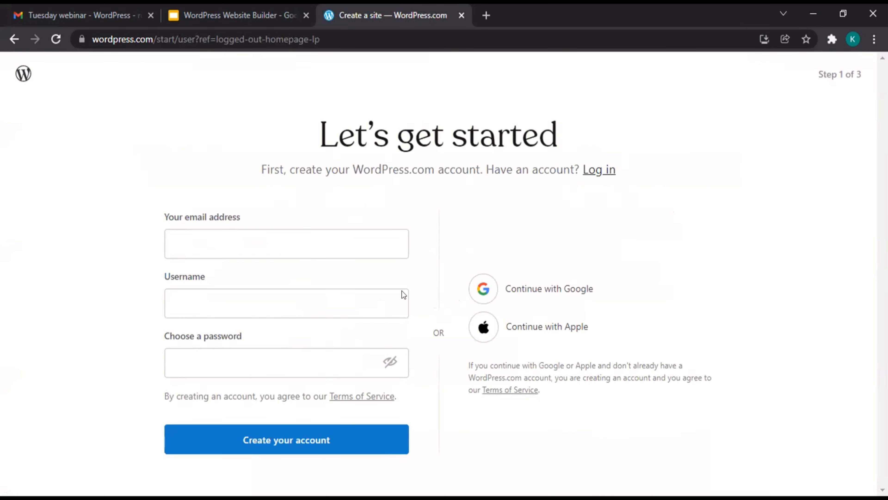
- Log in to the existing WordPress.com account with its e-mail address and account password
click(590, 171)
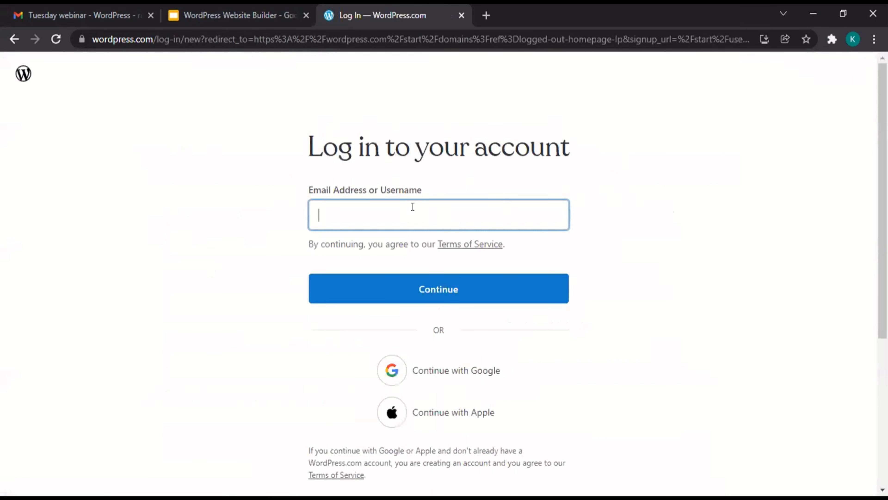
key(ctrl+v)
click(398, 281)
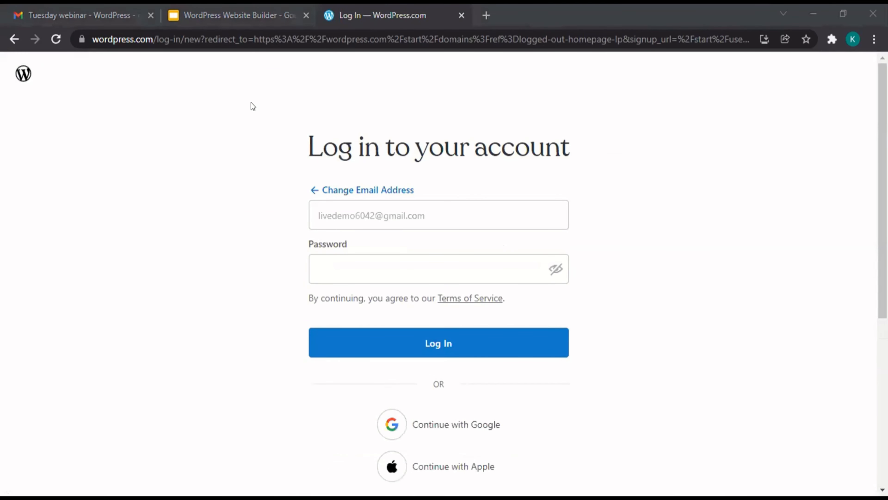
key(ctrl+v)
click(433, 354)
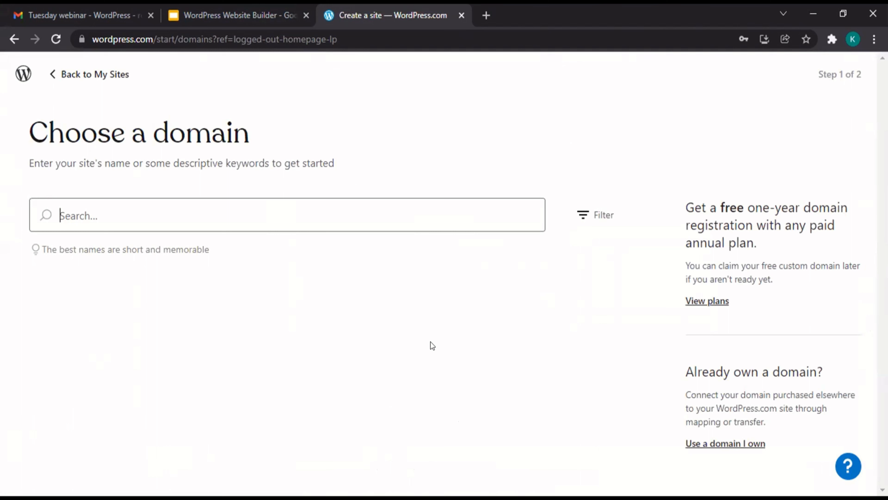
- Search for domains matching "Ice cream" and select the free icecream854563280.wordpress.com address
text(Ice)
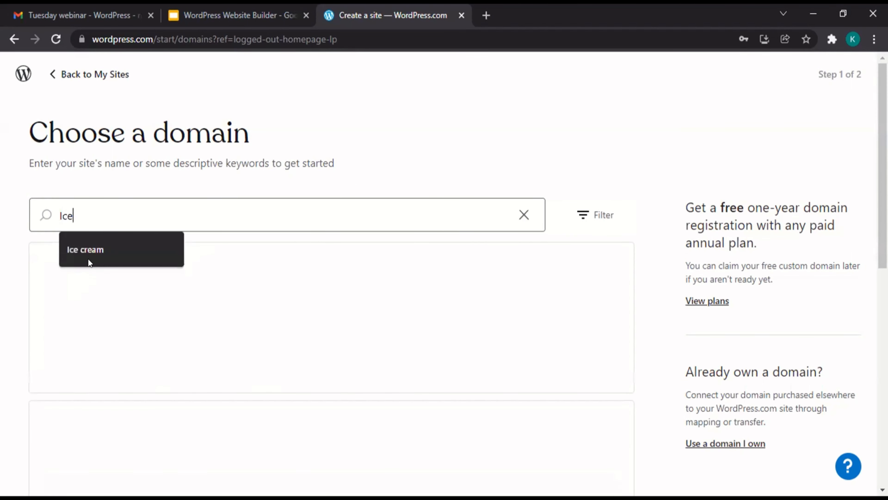
click(89, 261)
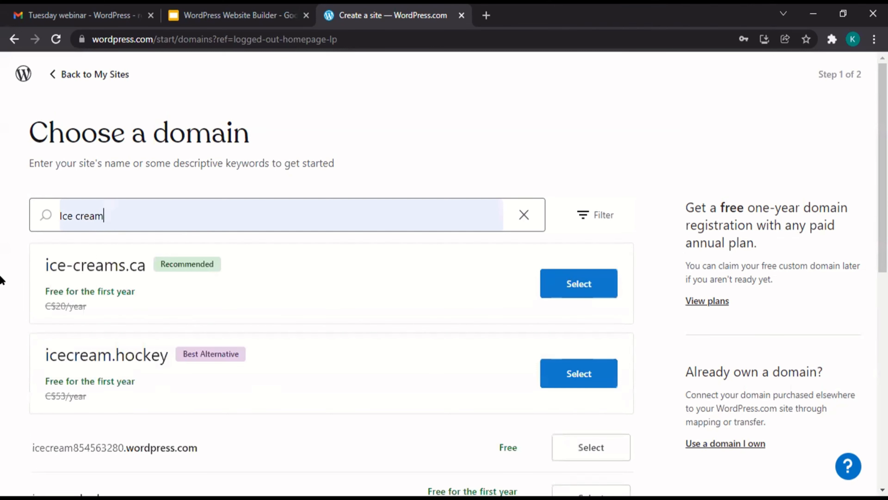
scroll(2, 280, down, 1)
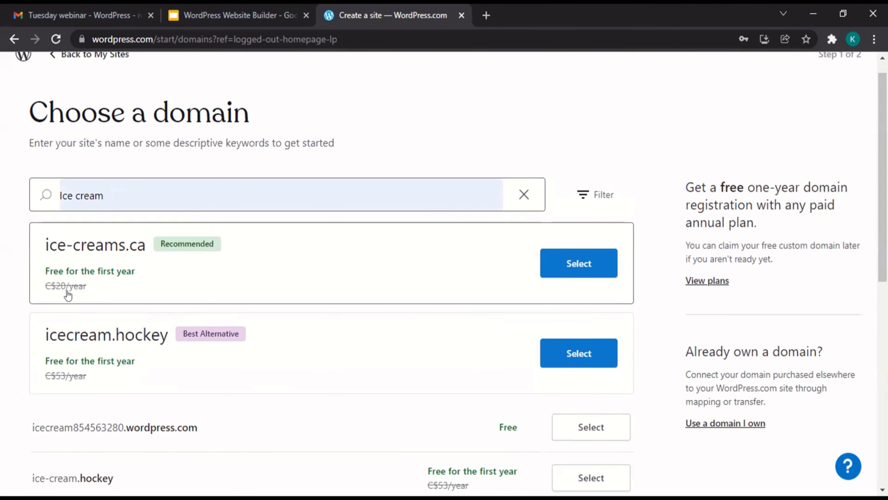
scroll(68, 295, down, 3)
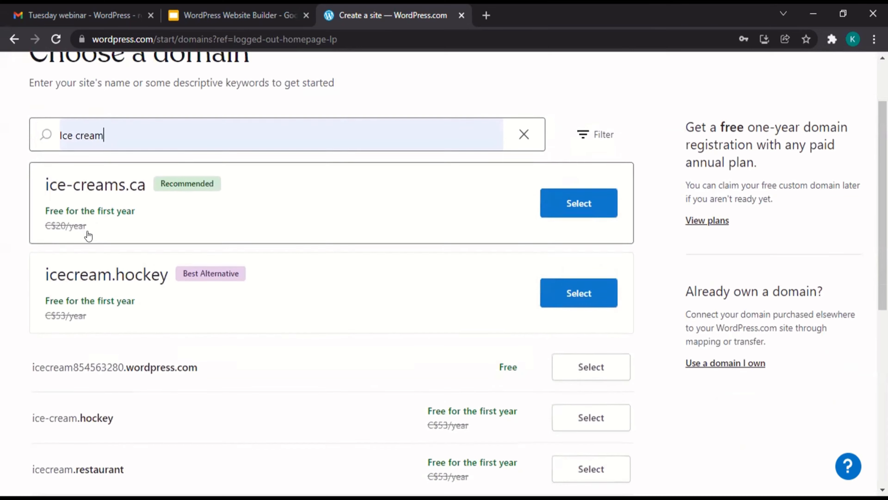
scroll(88, 235, down, 1)
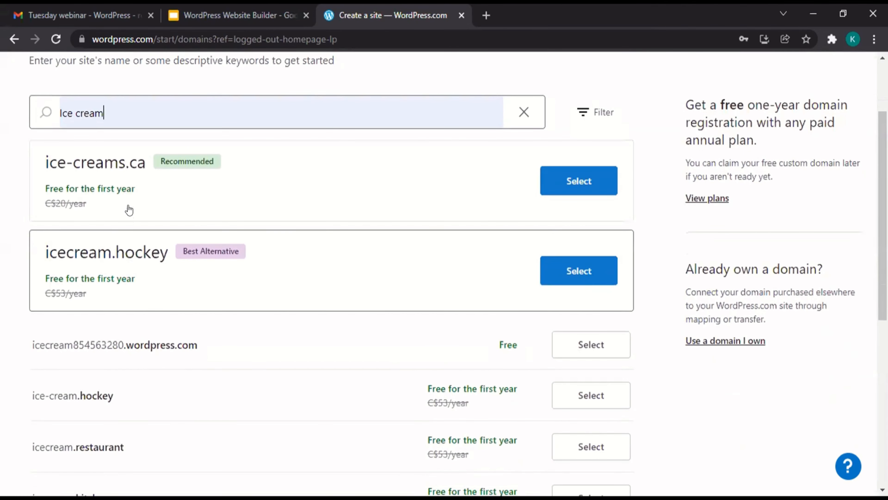
scroll(128, 208, down, 3)
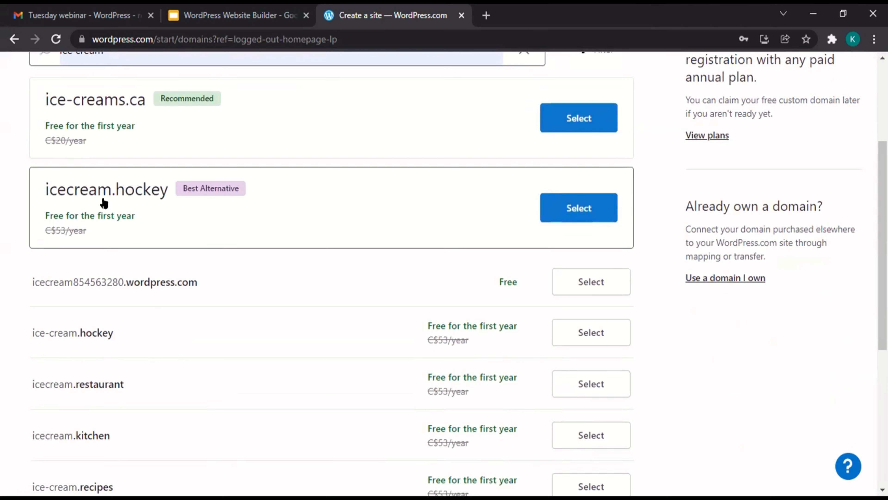
click(587, 281)
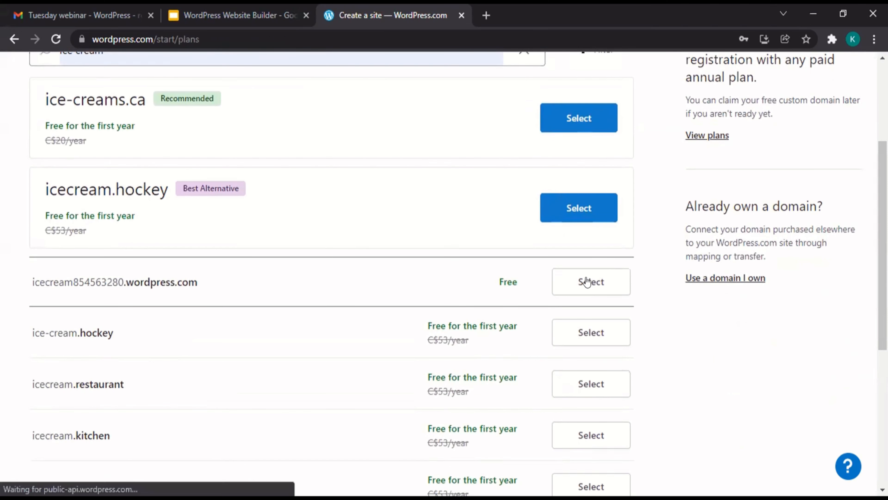
- Look through the paid plans and choose to start with a free site instead
scroll(437, 267, down, 10)
scroll(437, 267, up, 10)
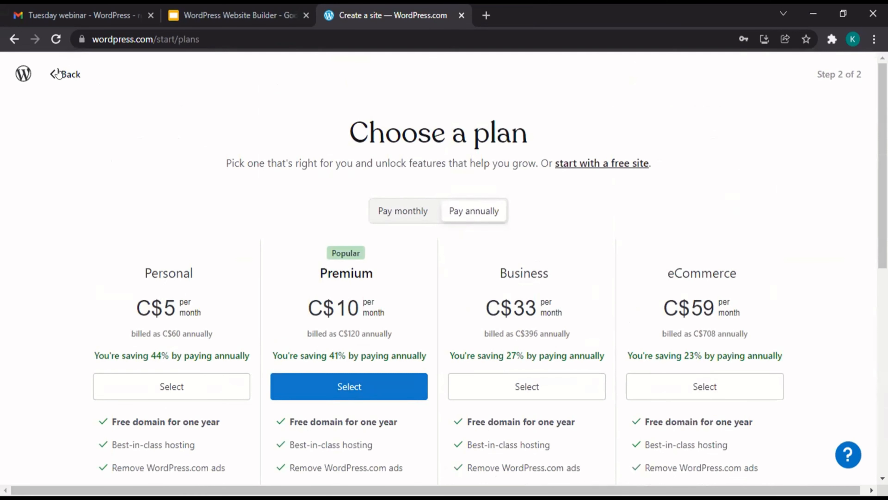
click(592, 163)
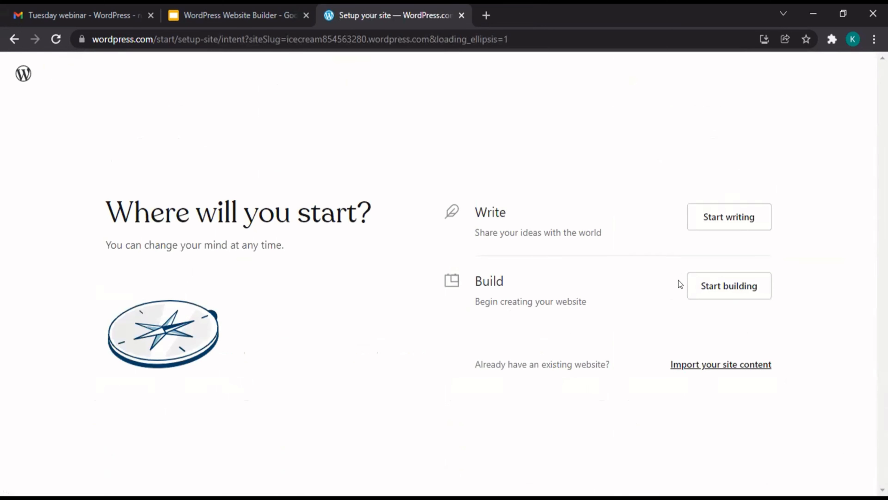
- Leave the site setup for the list of existing sites and open cyberseniorslivedemo.wordpress.com
click(17, 42)
click(17, 43)
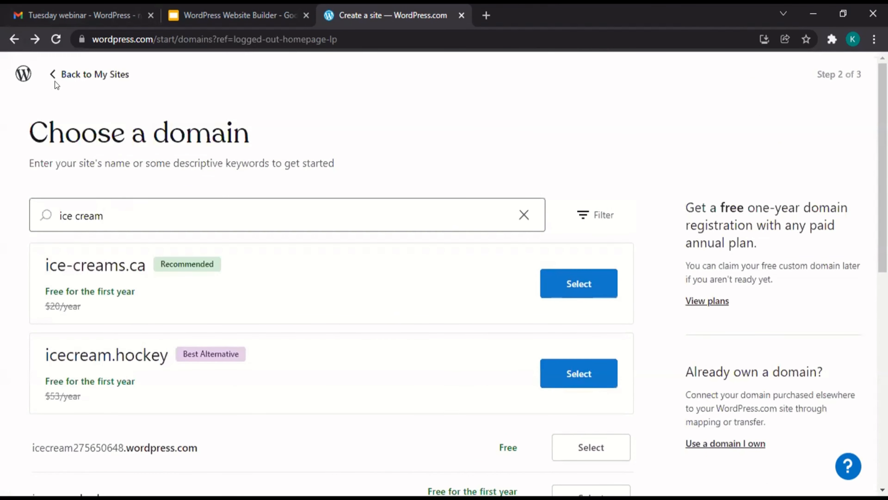
click(65, 77)
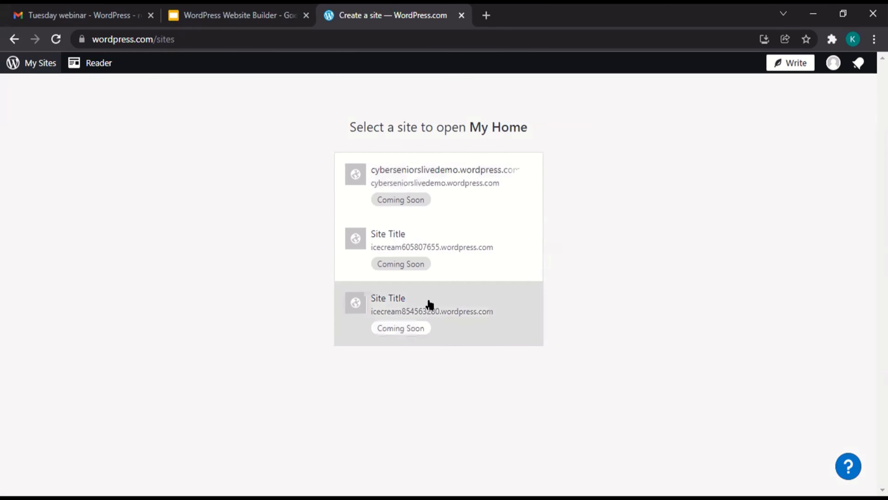
click(430, 174)
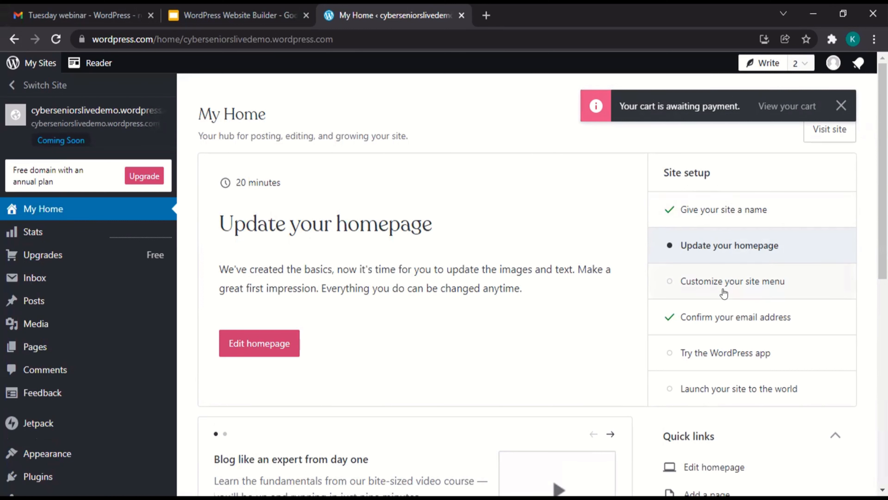
- Set the site title to "Ice cream shop" and the tagline to "I like icecream.", and save the settings
click(715, 209)
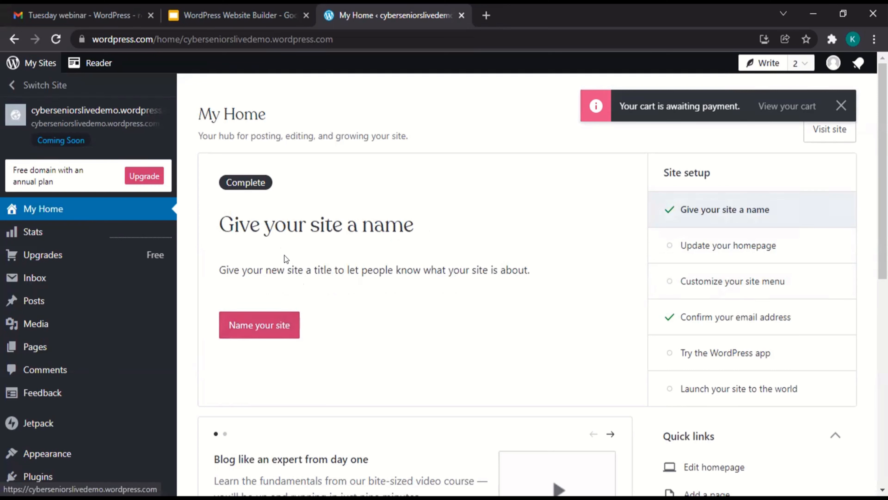
click(277, 323)
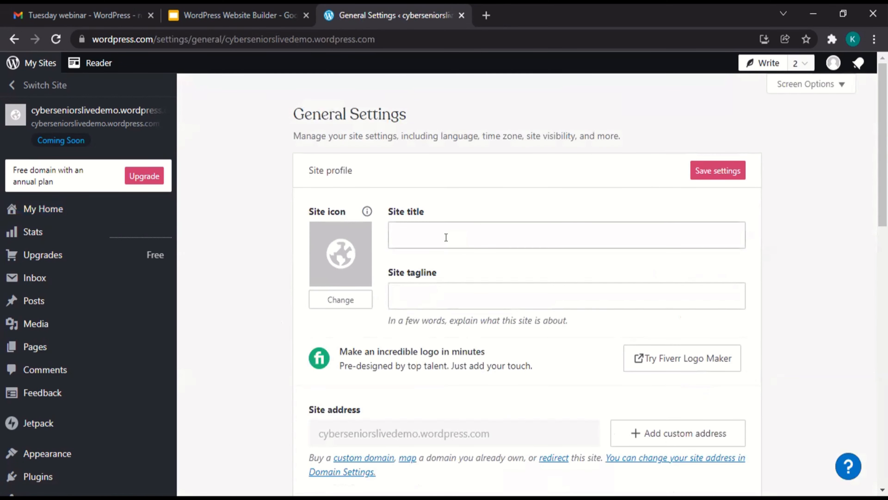
click(446, 237)
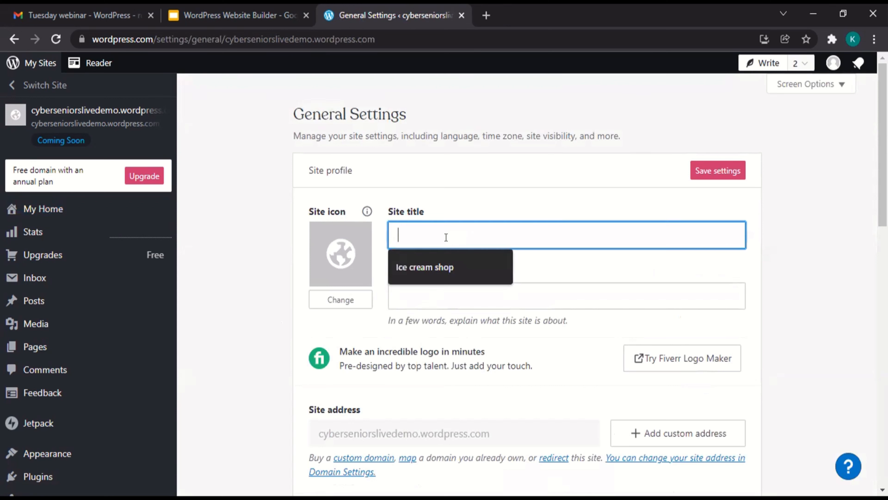
click(443, 259)
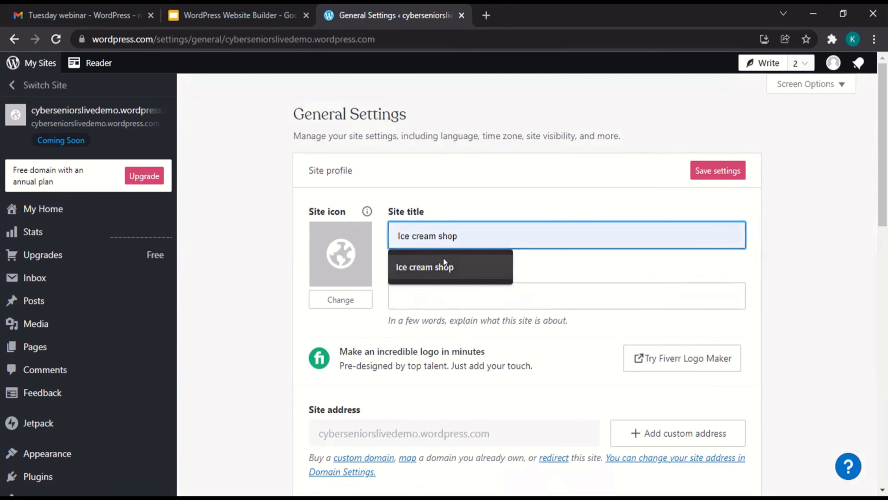
click(443, 258)
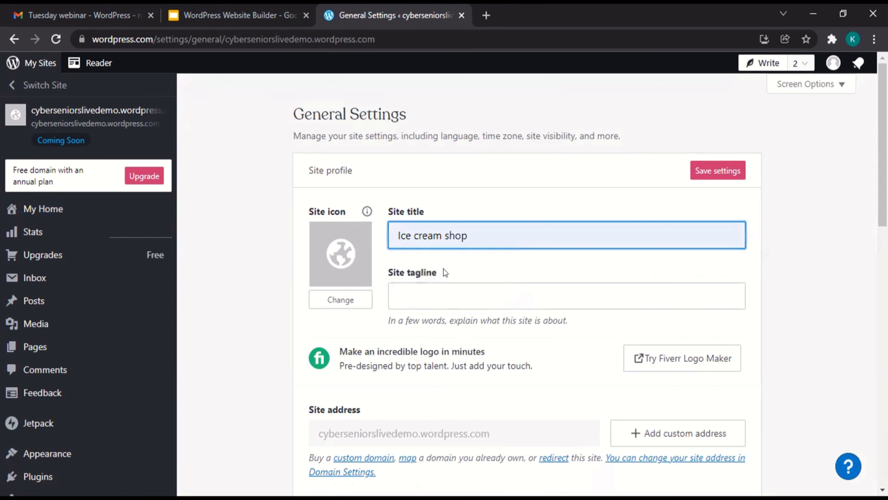
click(435, 289)
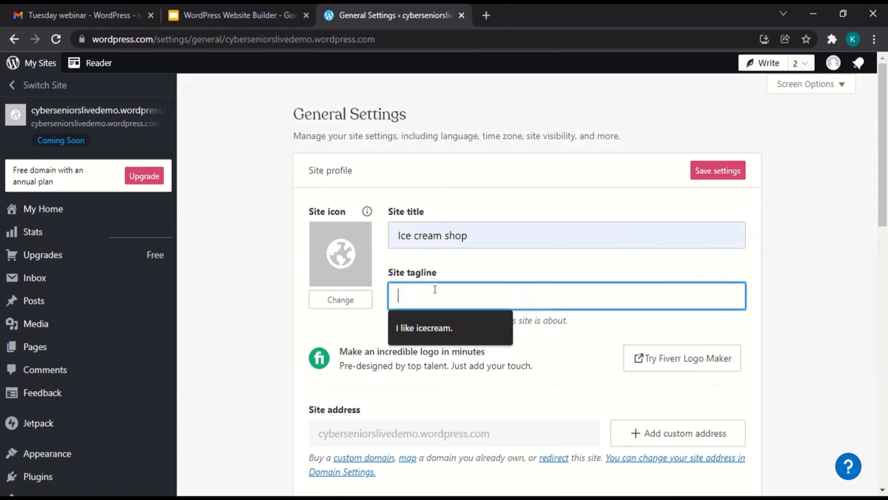
click(441, 318)
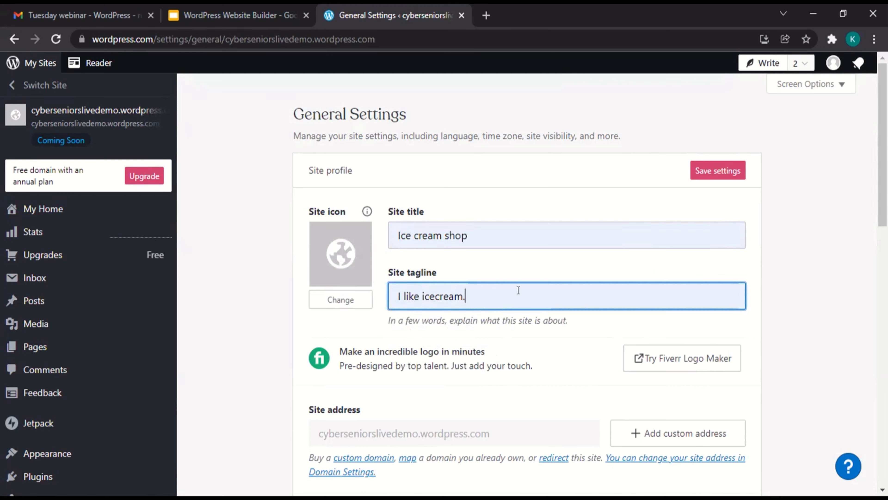
click(701, 170)
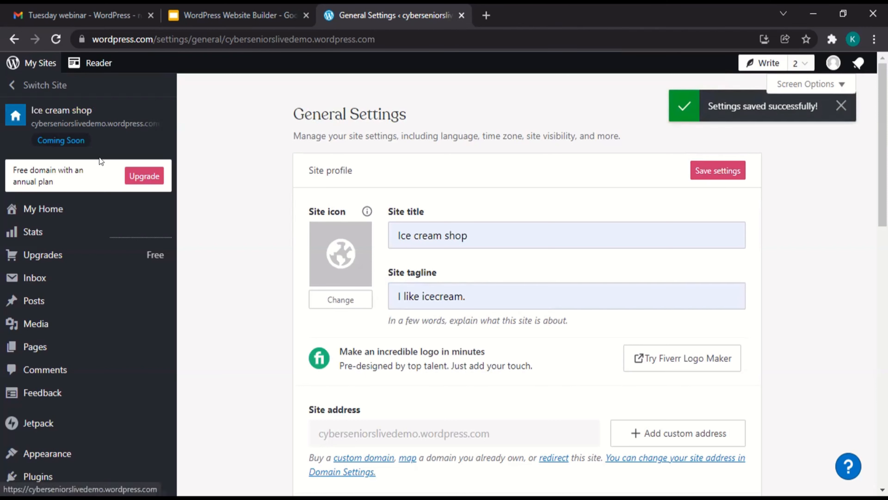
- Return to the site's home dashboard and start a new post titled "Chocolate Icecream"
click(48, 198)
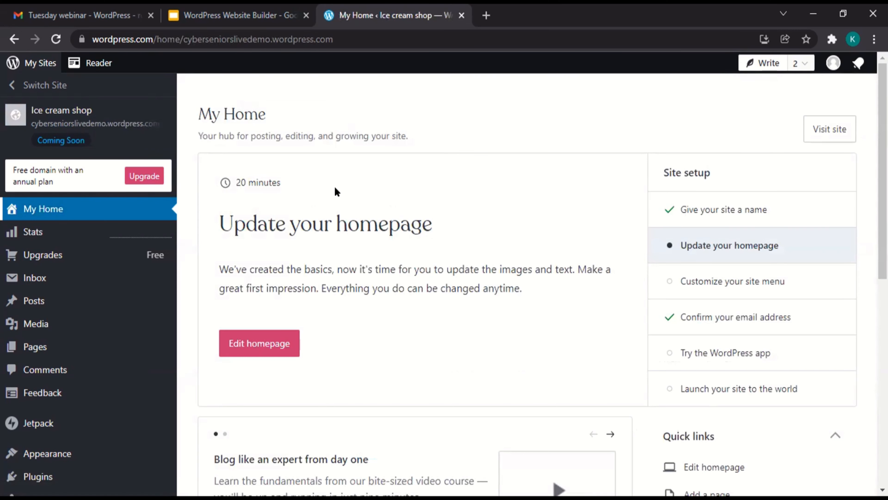
scroll(335, 189, down, 2)
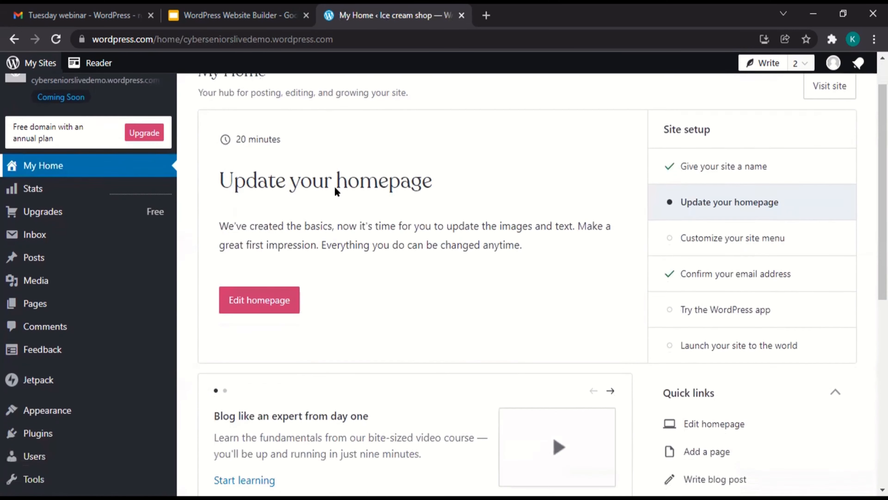
scroll(335, 190, up, 2)
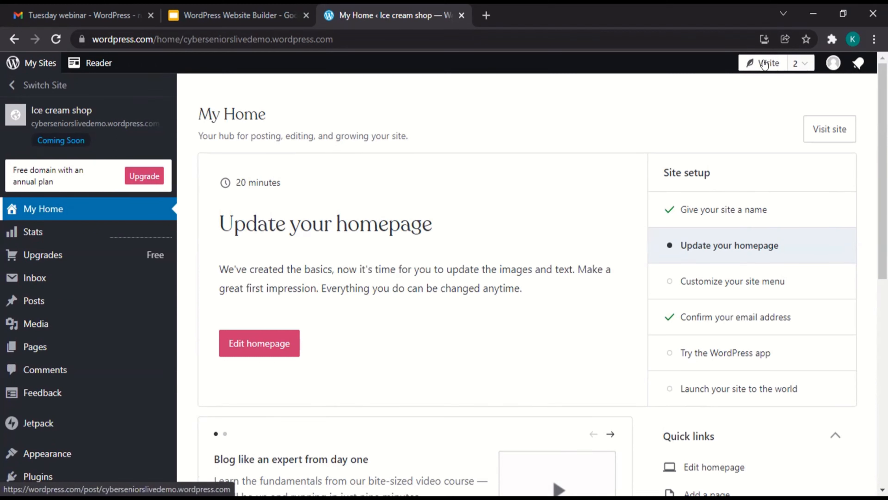
click(765, 64)
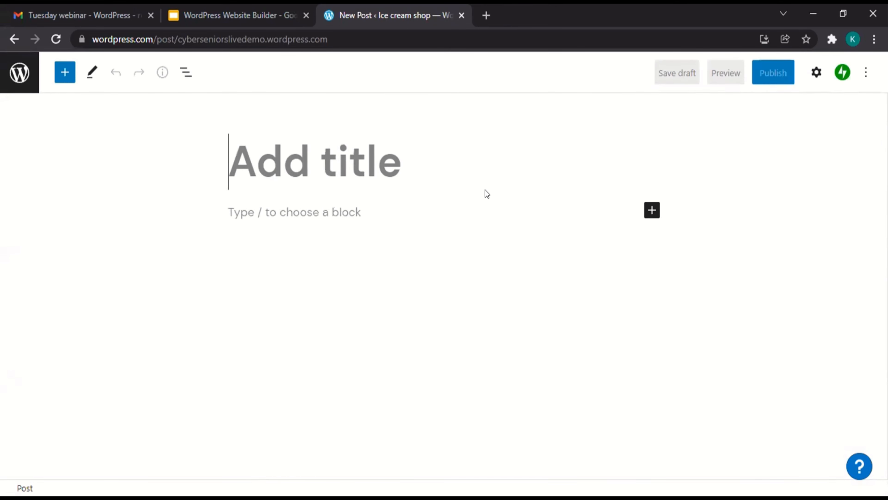
text(Chocolate Icecr)
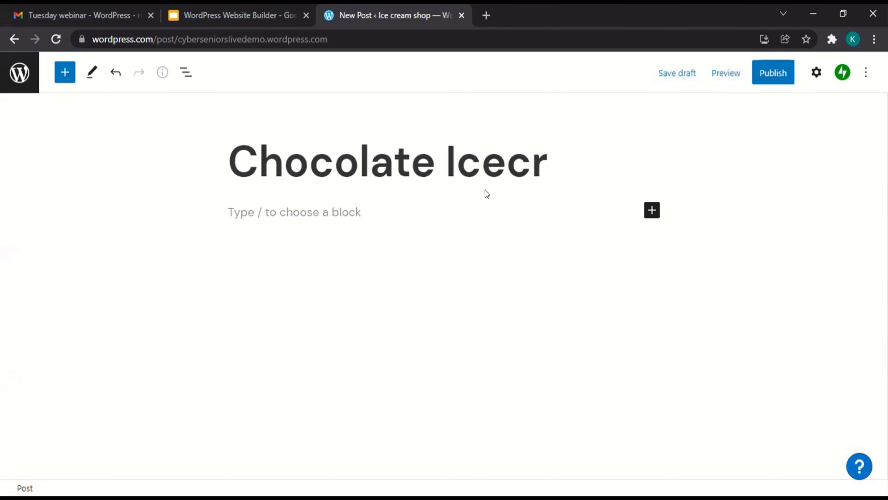
text(eam)
- Browse the complete library of block types available for the post's body, from text blocks to embeds
click(370, 215)
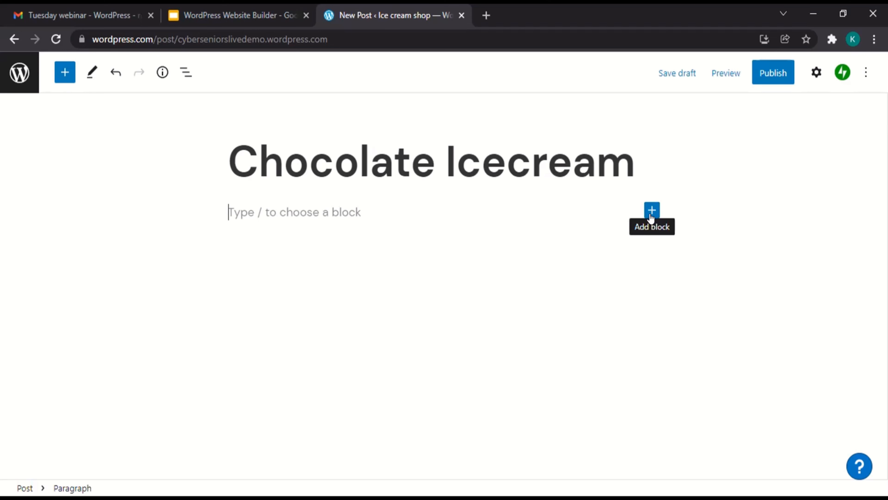
click(651, 211)
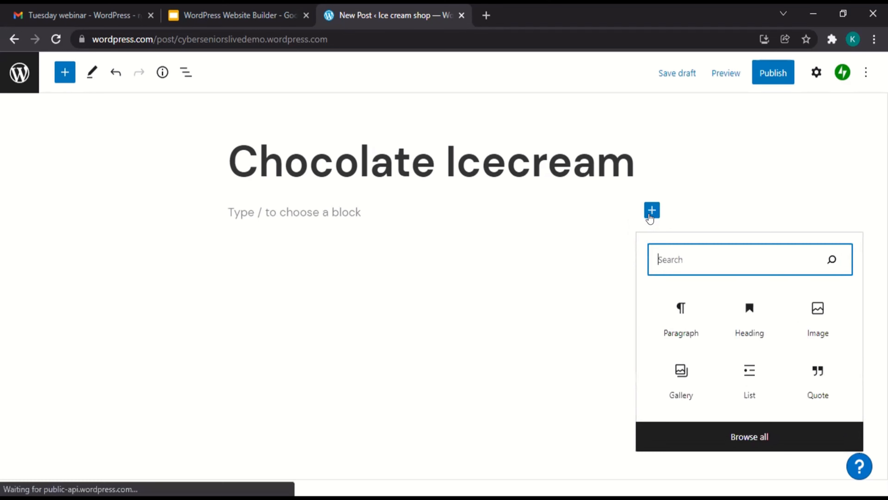
click(742, 442)
mouse_move(154, 333)
scroll(153, 331, down, 1)
mouse_move(170, 242)
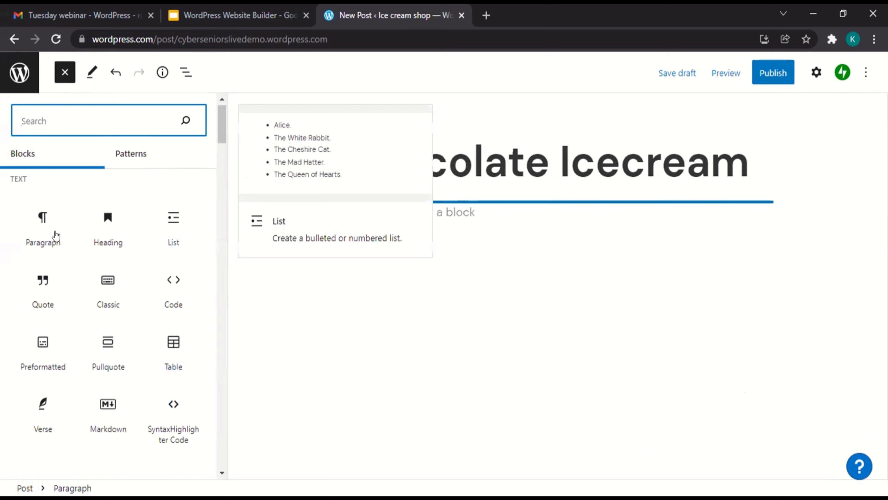
mouse_move(41, 225)
mouse_move(105, 220)
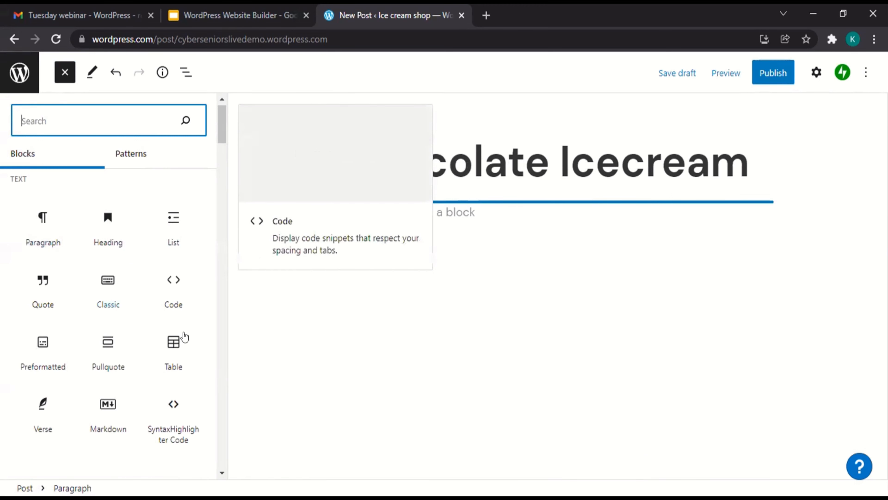
scroll(96, 409, down, 5)
scroll(96, 410, down, 20)
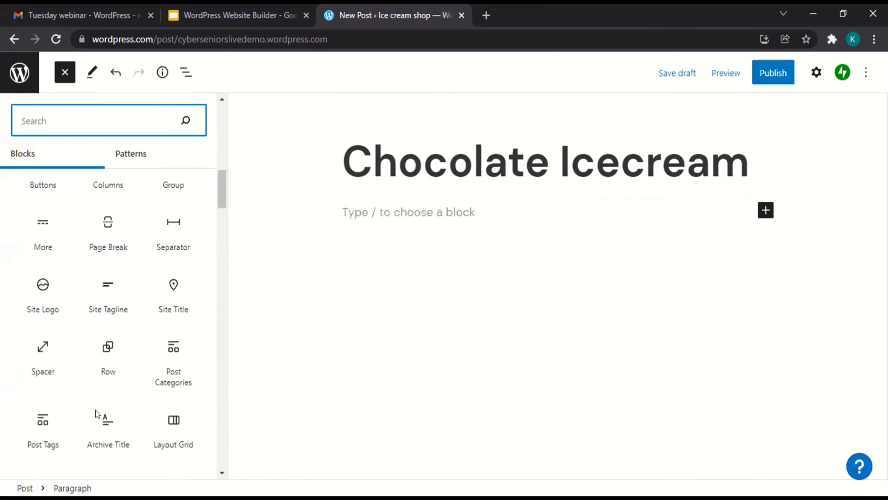
scroll(93, 415, down, 3)
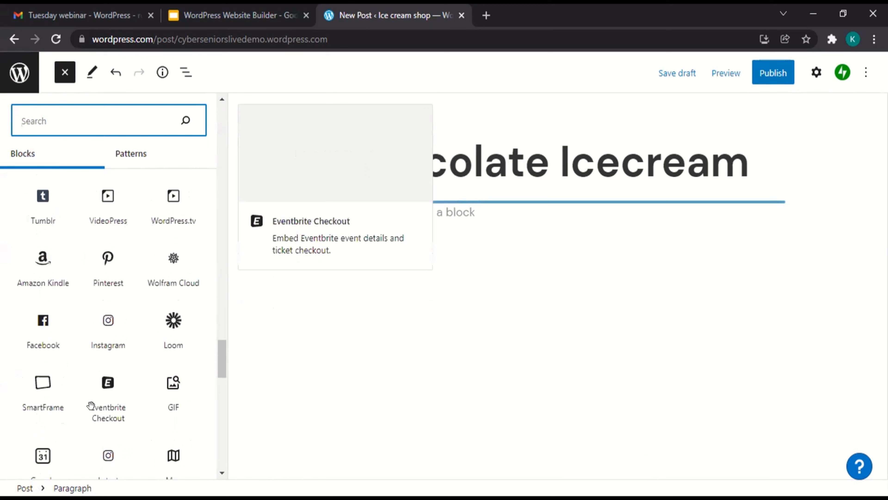
scroll(93, 414, up, 1)
scroll(93, 414, down, 10)
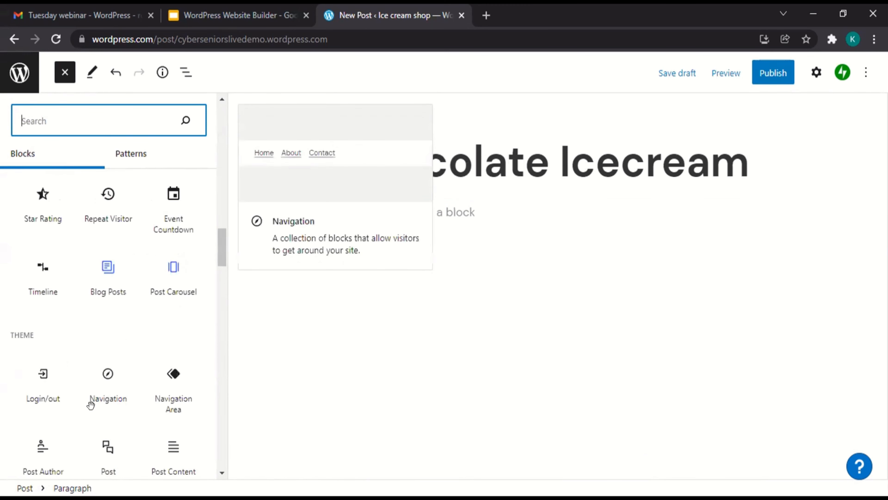
scroll(93, 413, up, 20)
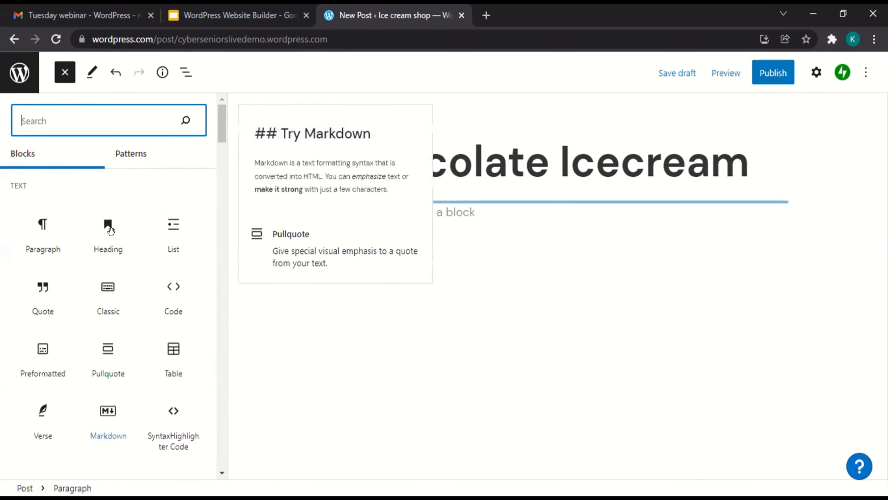
- Add a paragraph block under the post title and fill it with random filler text beginning "hfnbsif;hwubgkyfWLB"
click(42, 224)
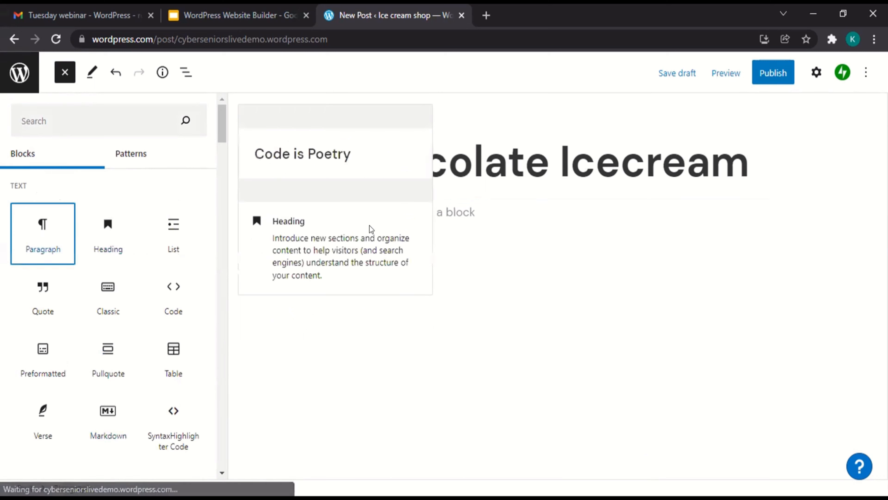
click(411, 215)
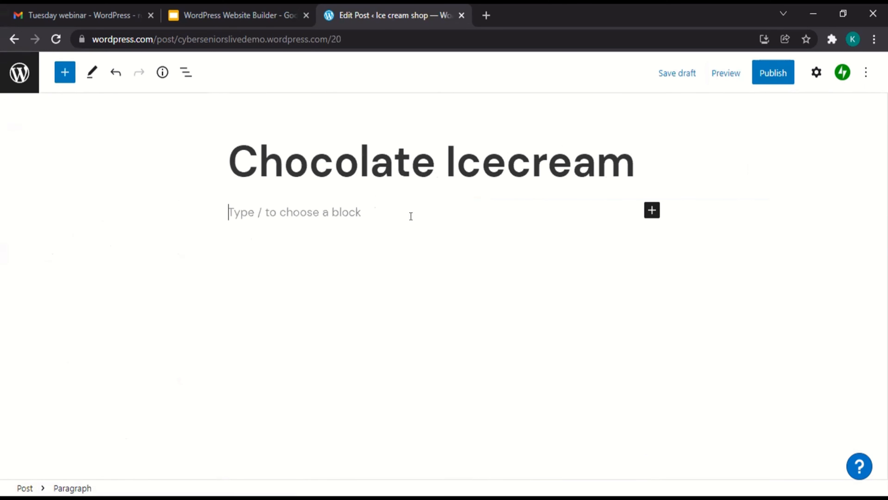
text(hfnbsif;hwubgkyfWLB)
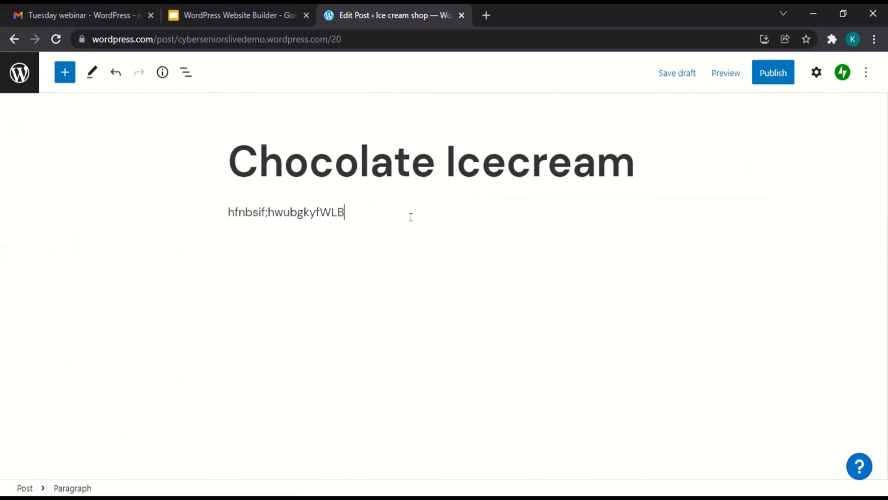
text(KYEERBiwlbefyhekbrghbWEUGBPERIUBG)
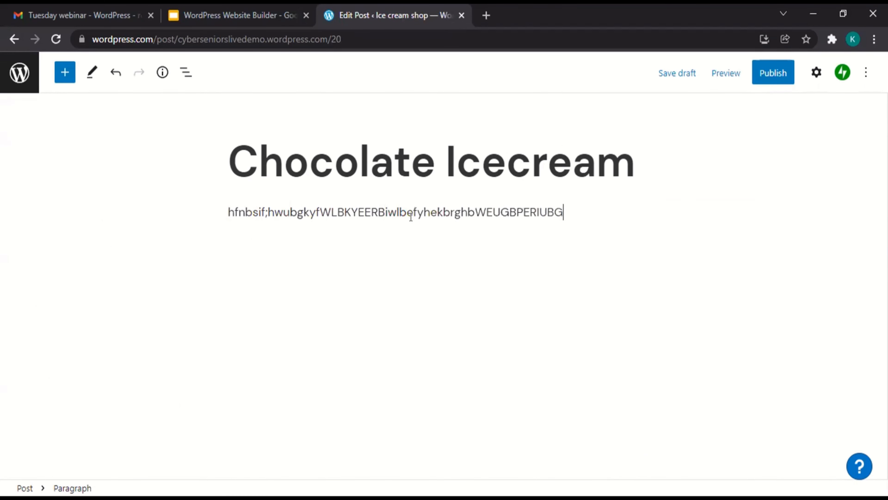
text(EKRBFYUBGERGBKERGKERABG)
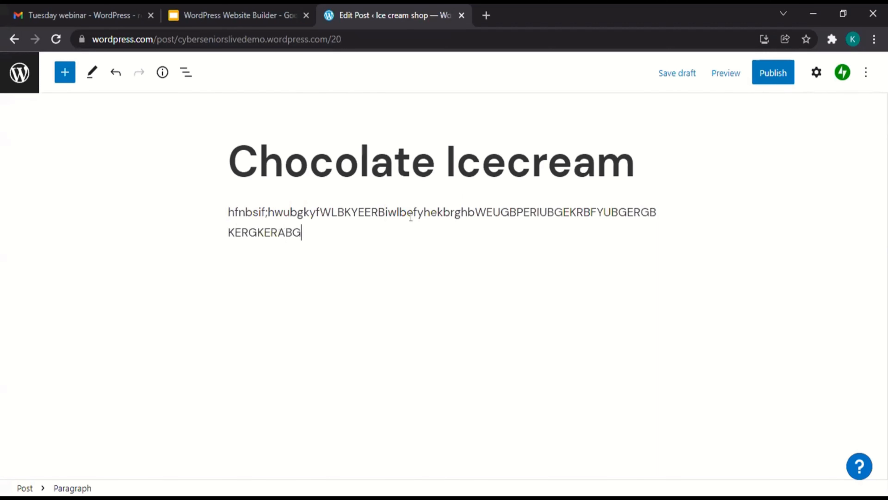
text(KAKGRBLERUBGER)
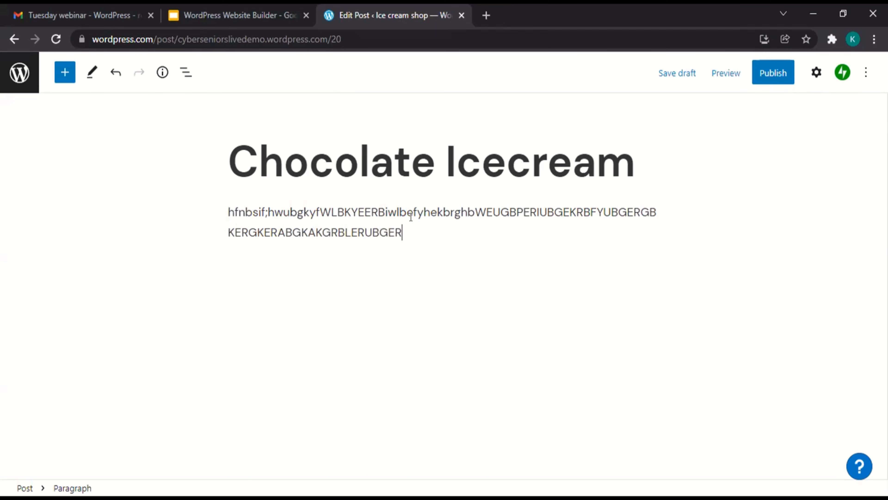
- Start a new empty block below the paragraph and look over the suggested block types without adding one
key(Return)
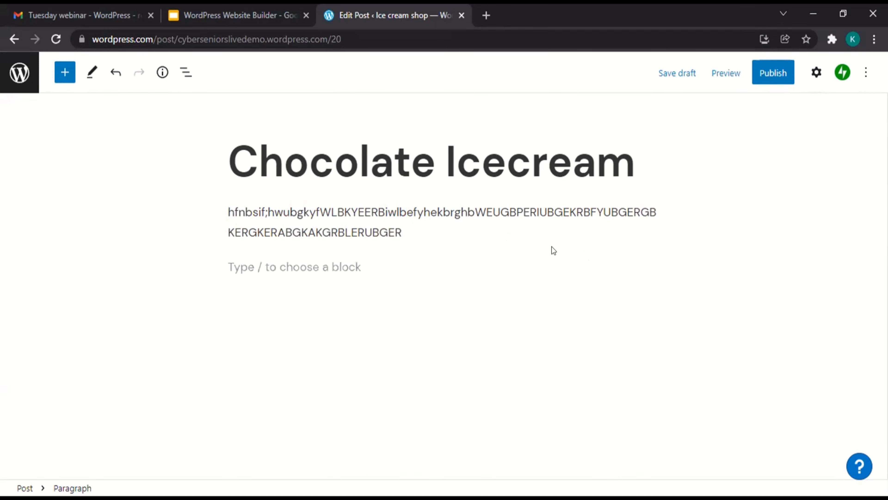
click(652, 266)
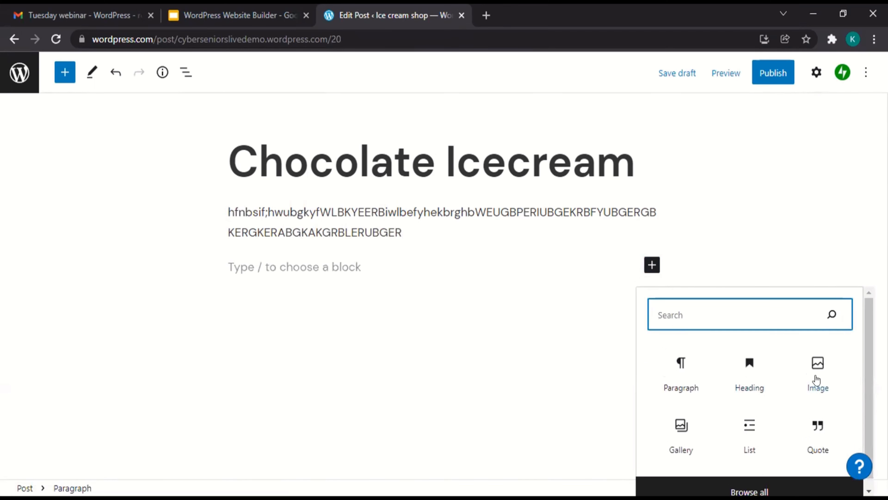
click(537, 378)
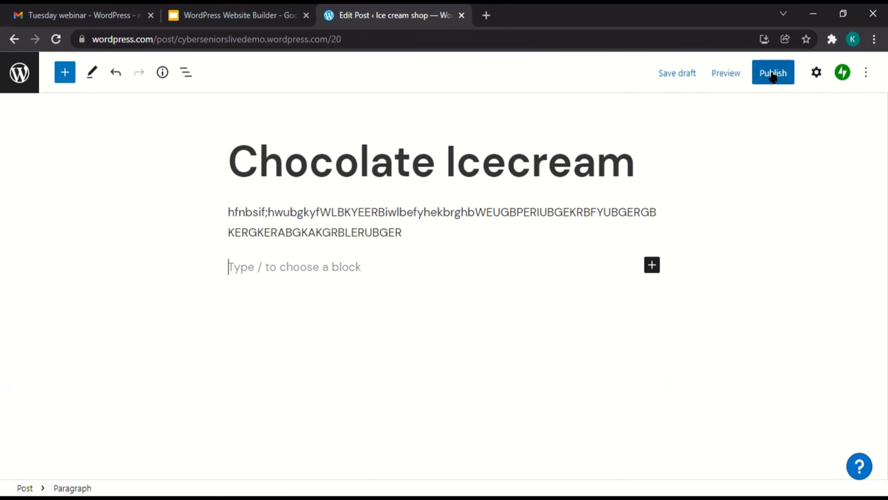
- Start publishing the post, review the pre-publish checks, and keep the visibility set to Public
click(764, 71)
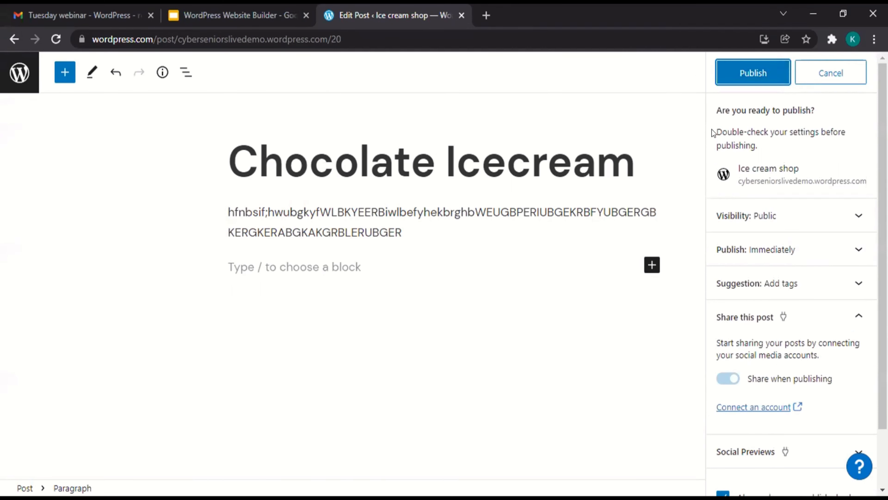
scroll(712, 131, down, 2)
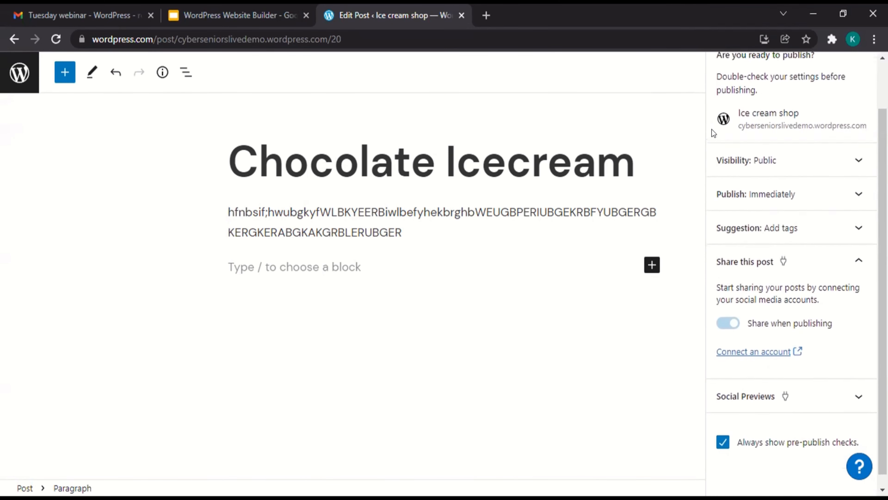
scroll(713, 134, up, 2)
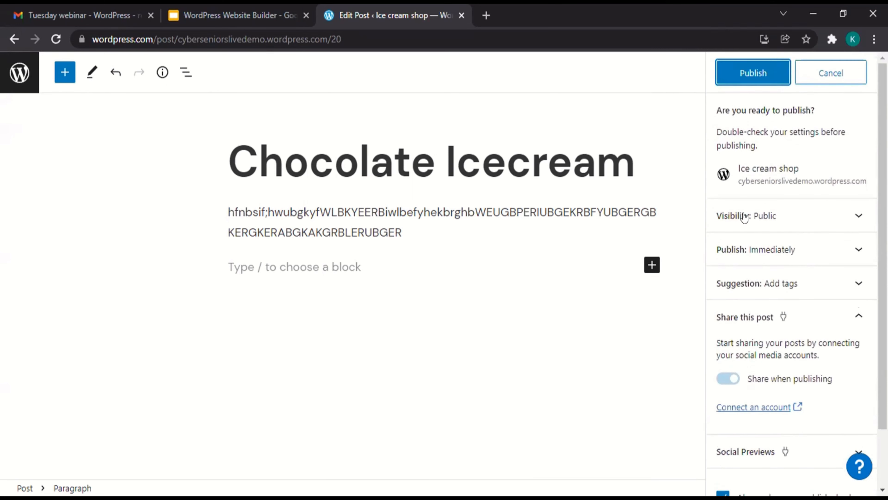
click(808, 226)
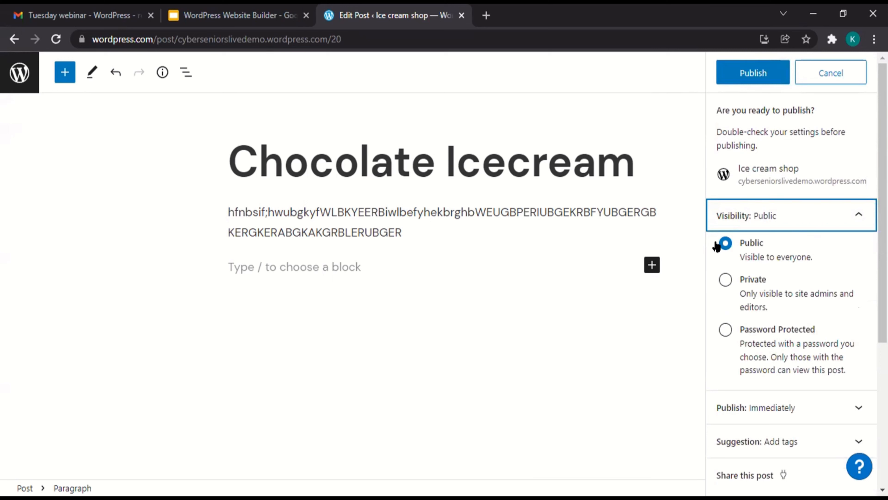
click(723, 245)
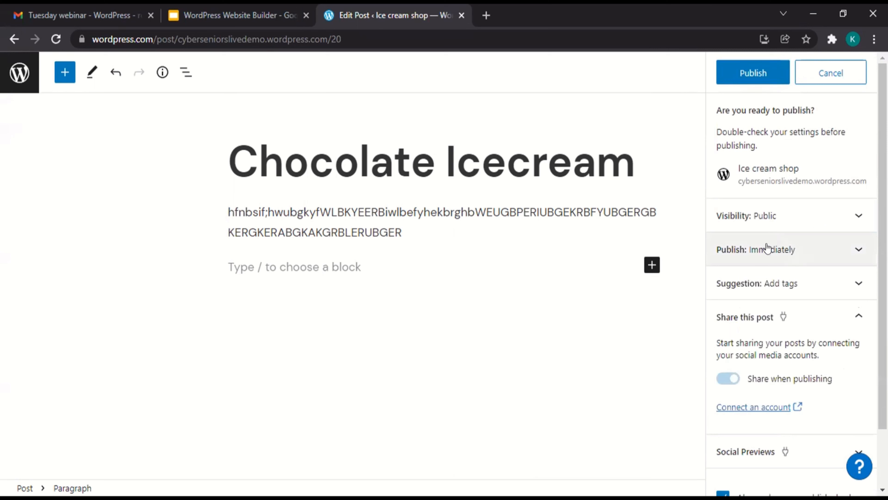
- Set the post's publication time to 04:30 PM on December 14, 2021
click(766, 258)
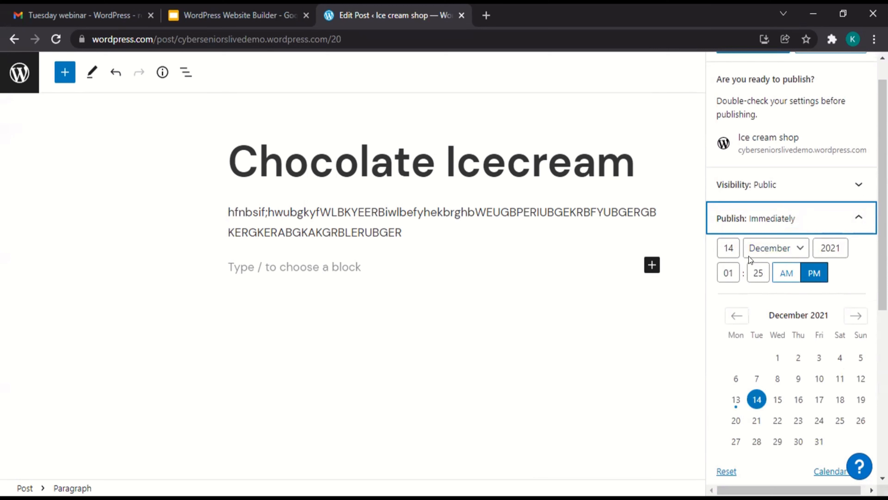
click(734, 277)
key(BackSpace)
key(BackSpace)
text(04)
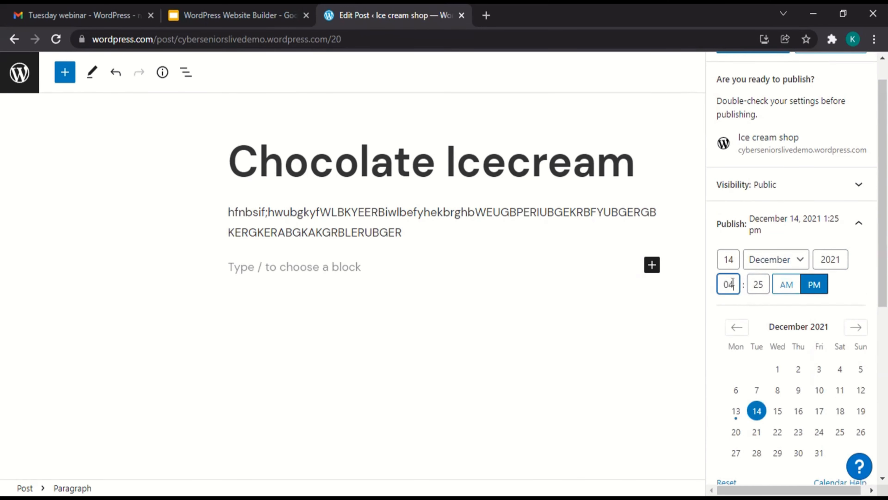
click(758, 282)
key(BackSpace)
key(BackSpace)
text(30)
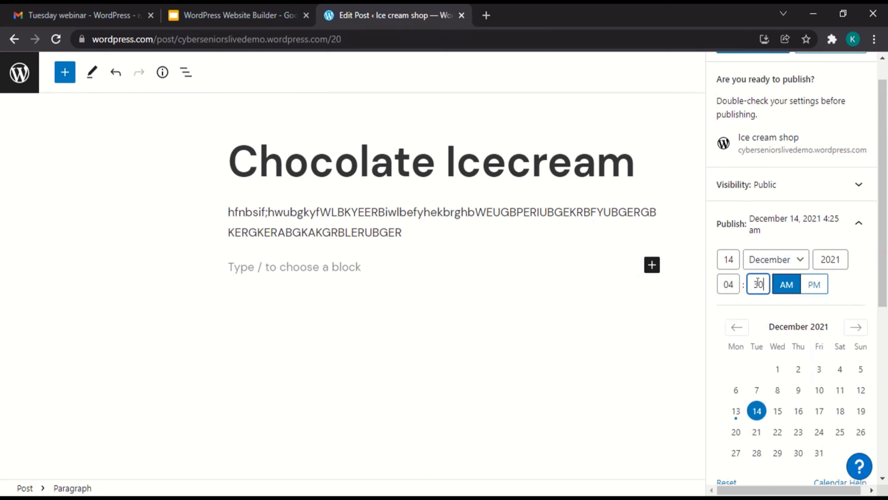
click(808, 287)
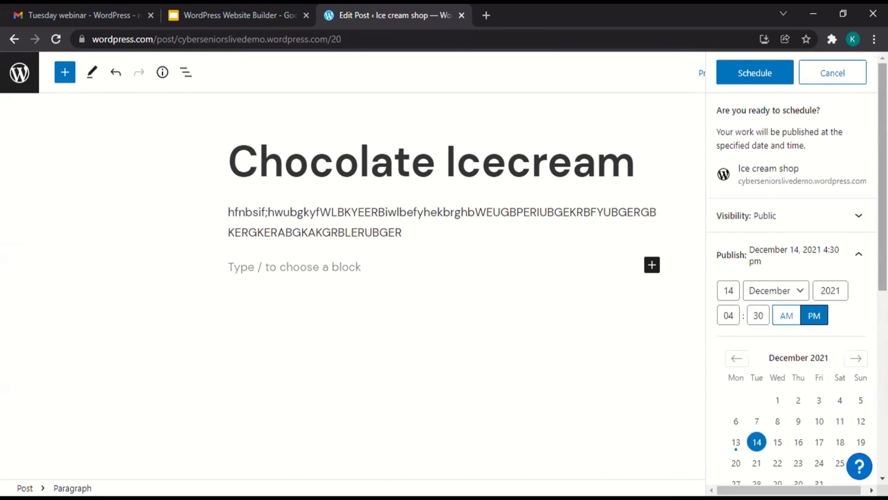
click(849, 262)
- Review the remaining sharing options, schedule the post, and close the scheduling confirmation
scroll(806, 269, down, 1)
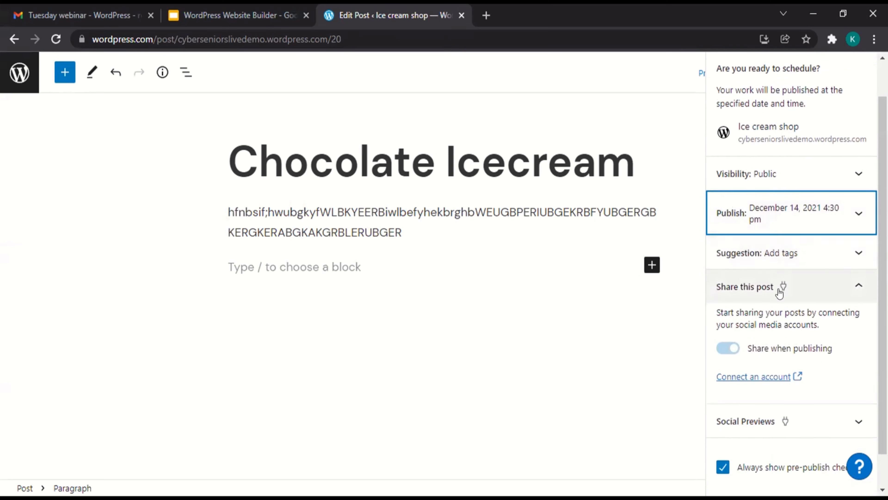
scroll(777, 287, up, 1)
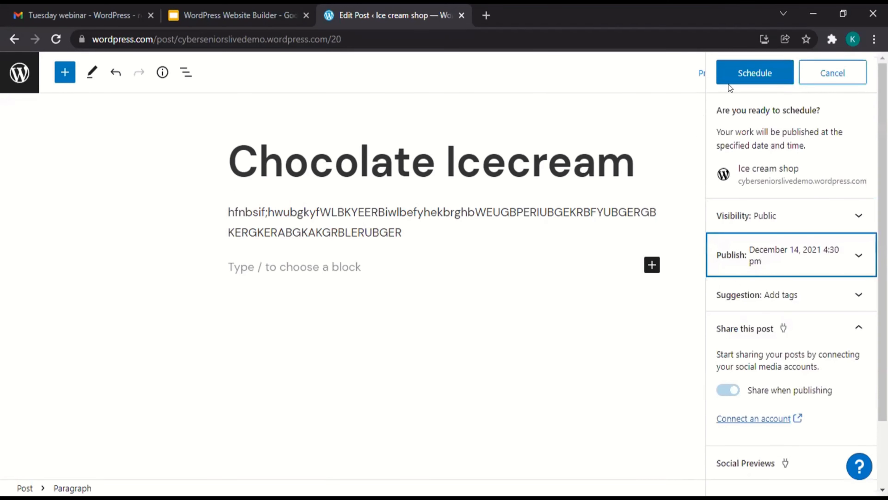
click(724, 66)
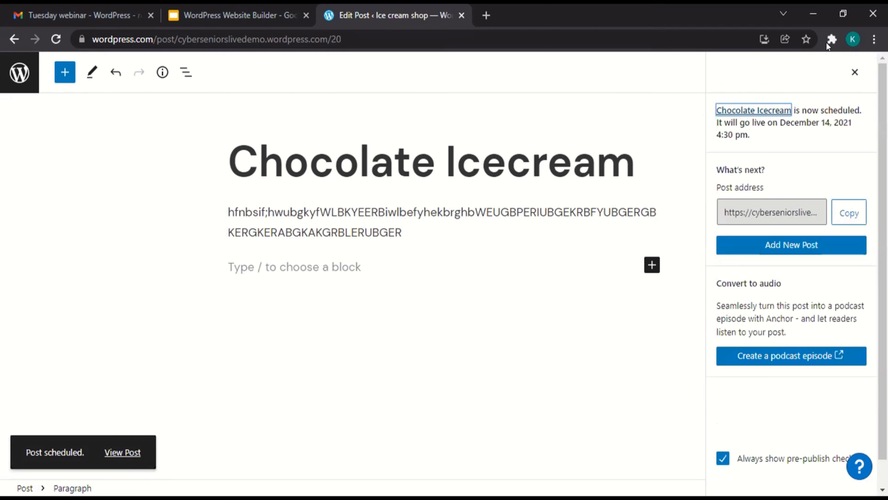
click(855, 72)
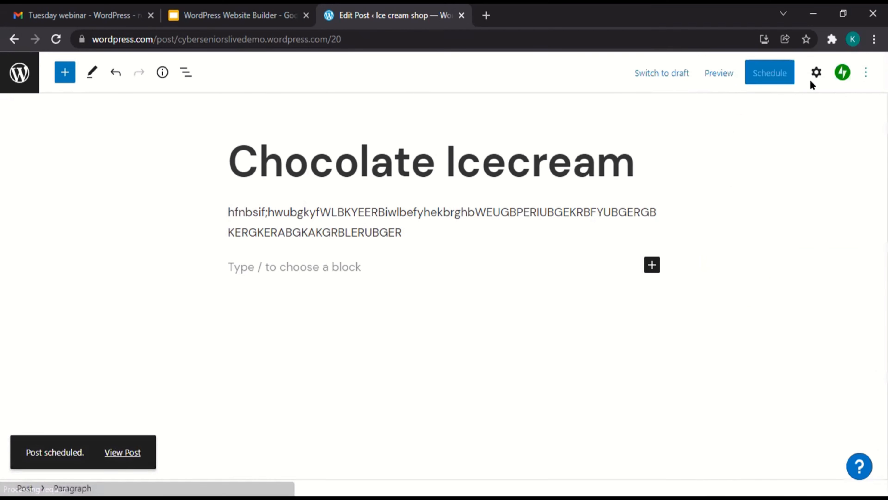
- Return to the site dashboard and look through the draft and published lists of the site's pages
click(11, 39)
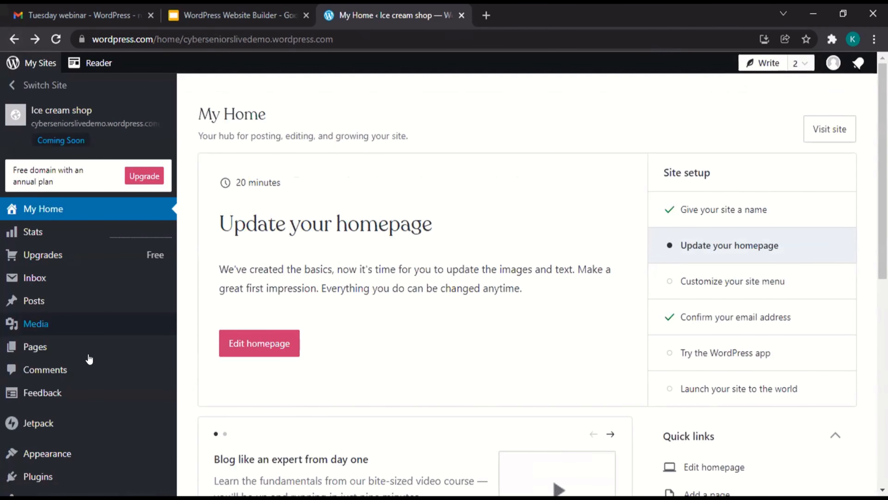
click(51, 356)
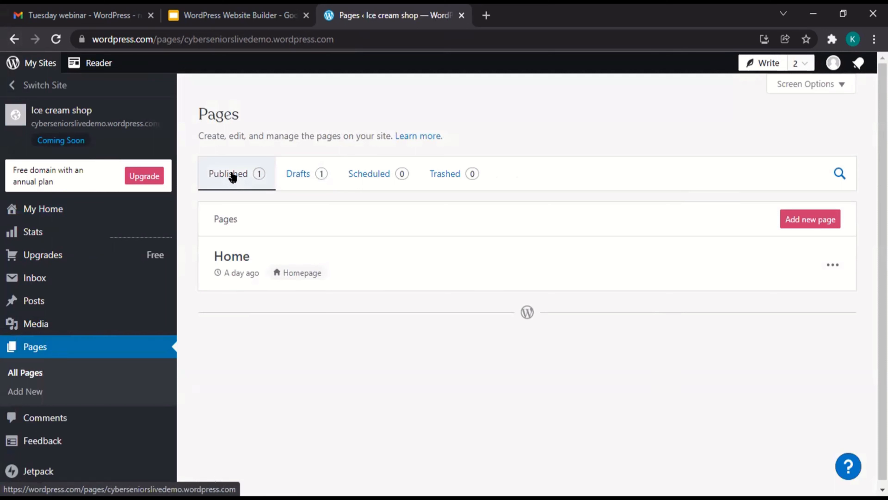
click(295, 175)
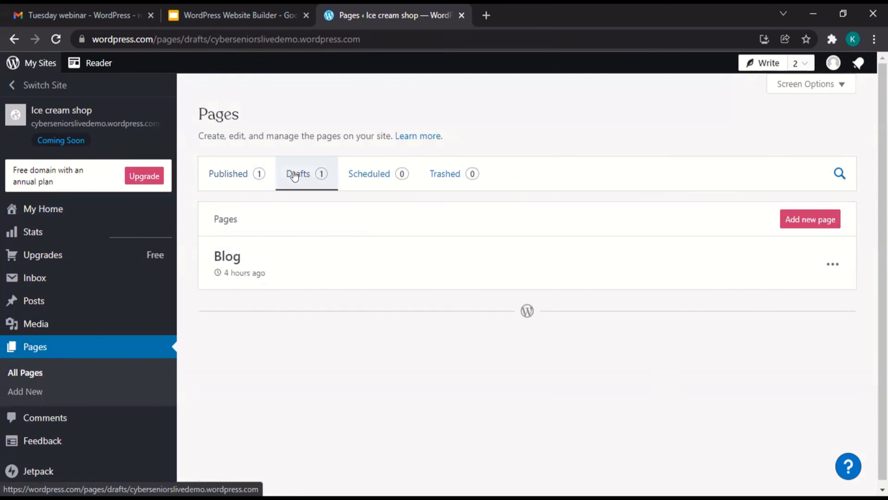
click(244, 175)
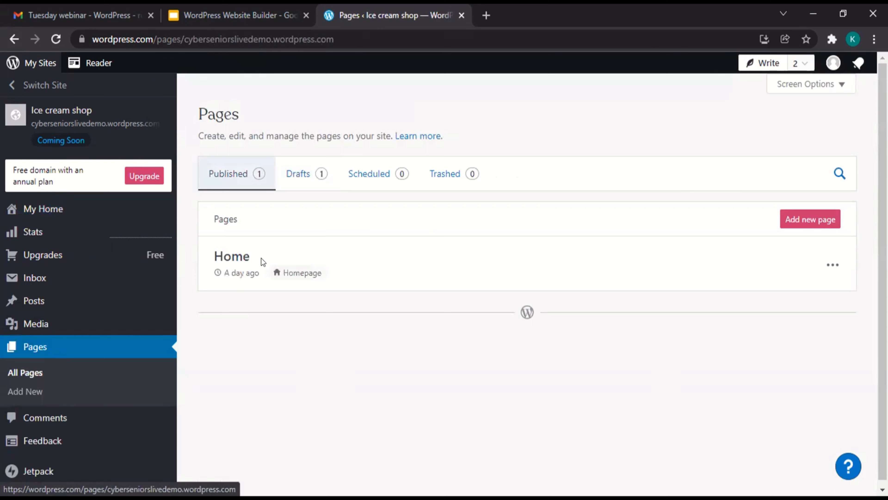
- Open the published Home page for editing and select the featured image placeholder under the Hello World! heading
click(832, 265)
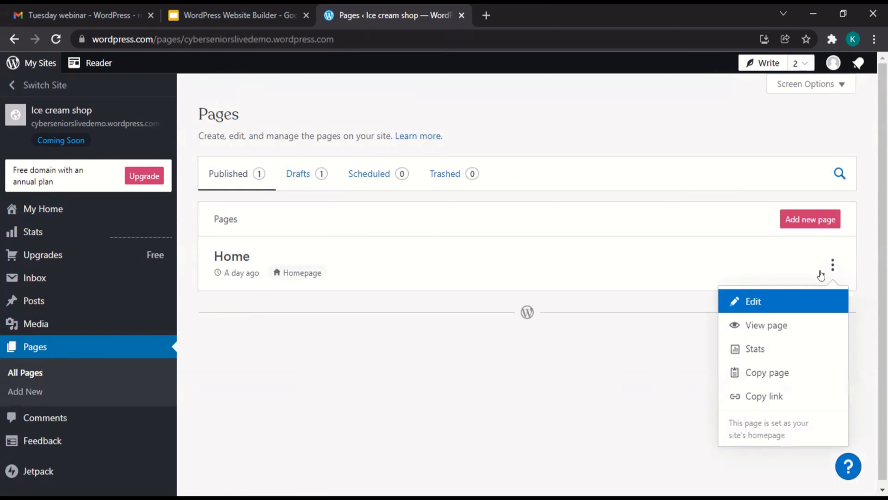
click(778, 304)
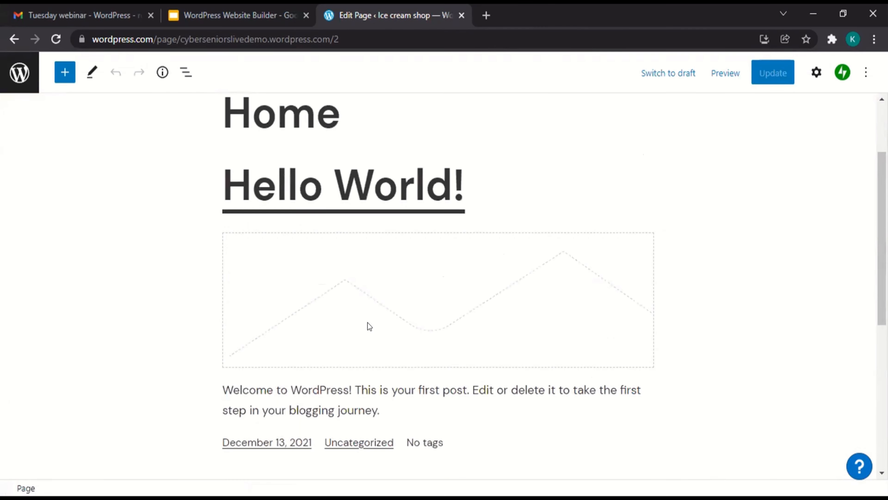
click(368, 323)
scroll(368, 322, down, 4)
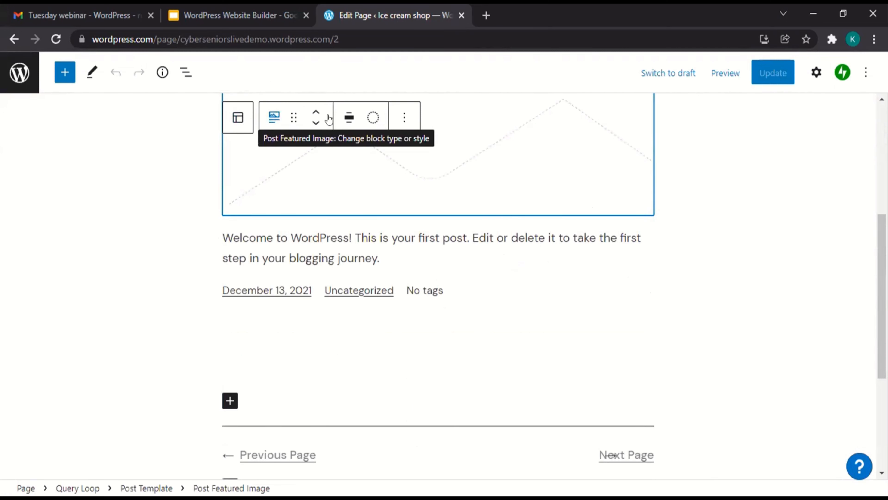
scroll(422, 194, up, 3)
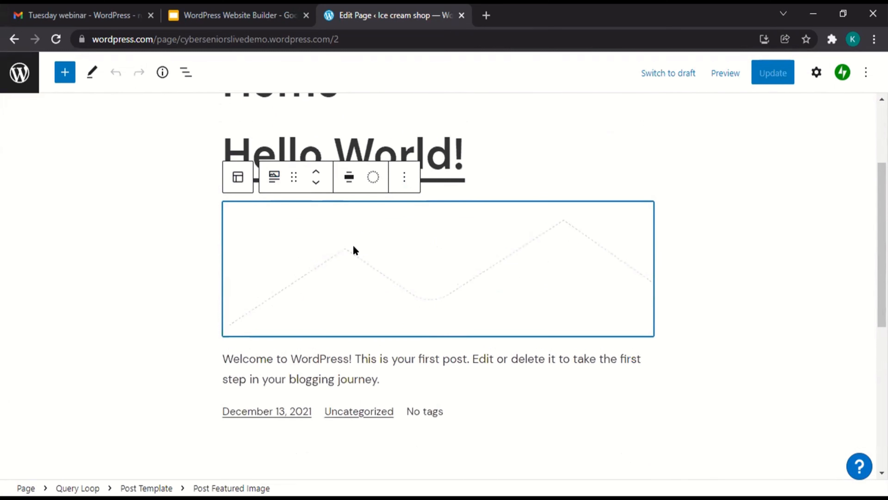
scroll(354, 249, down, 2)
- Remove the Post Content block with the welcome text from the Home page, update the page, and return to the dashboard
click(386, 304)
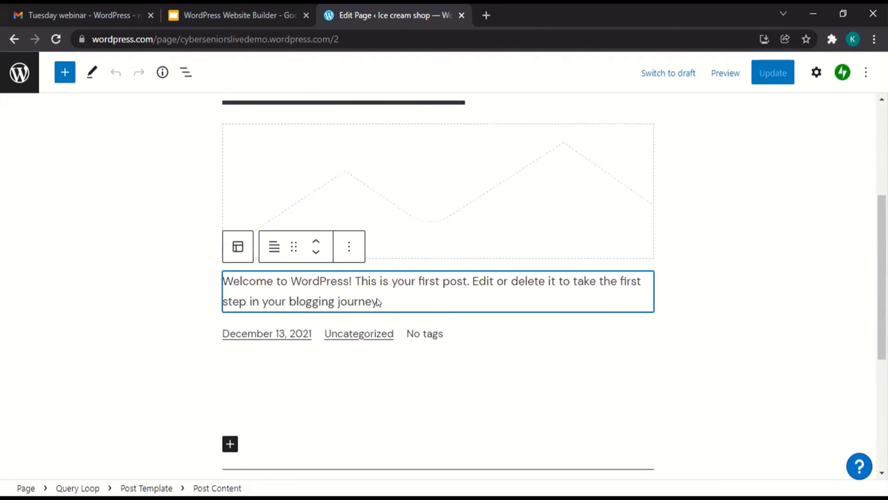
double_click(370, 293)
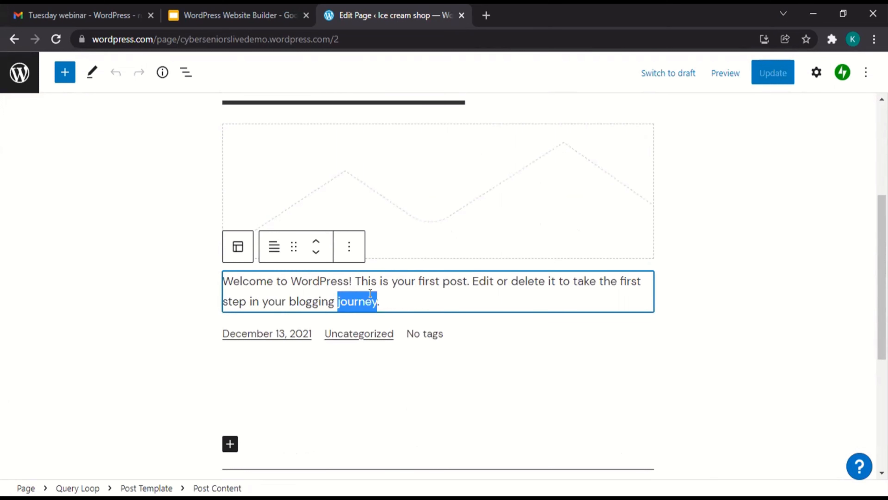
click(370, 293)
click(348, 247)
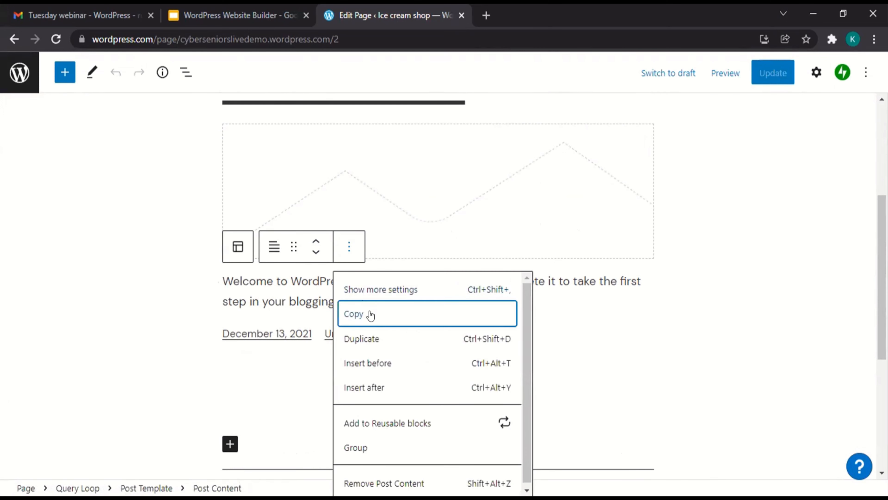
scroll(371, 316, down, 1)
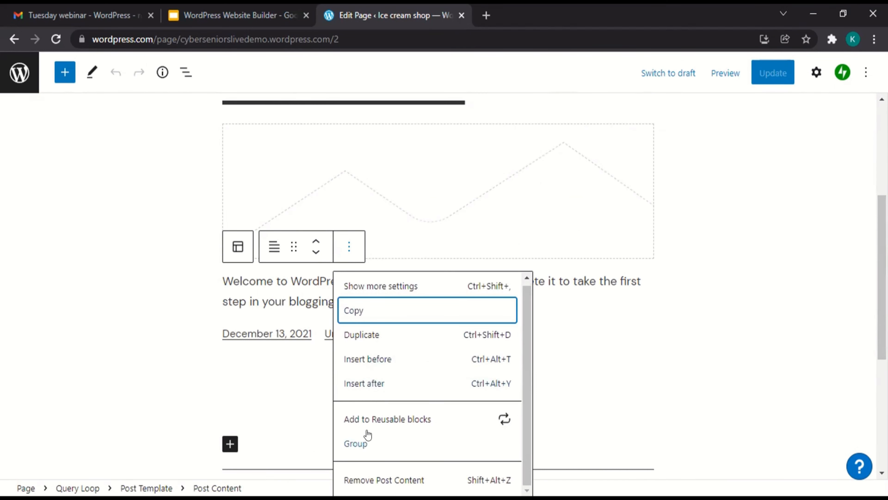
click(403, 478)
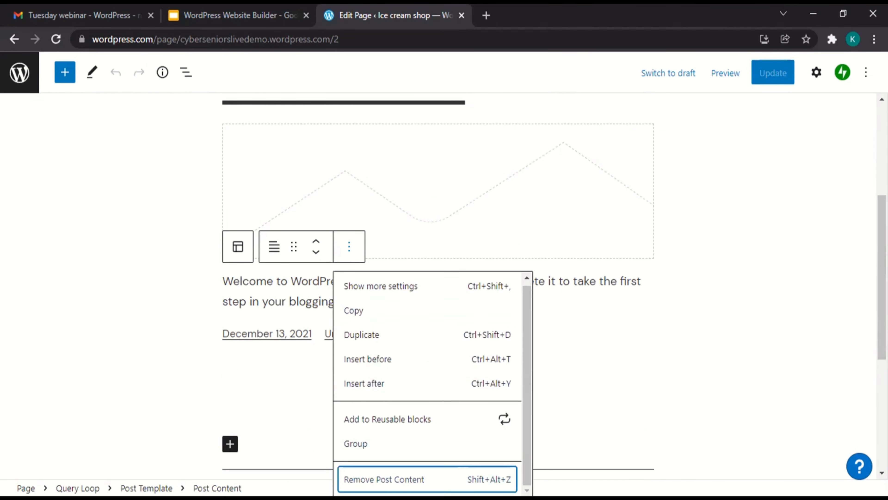
scroll(395, 320, up, 5)
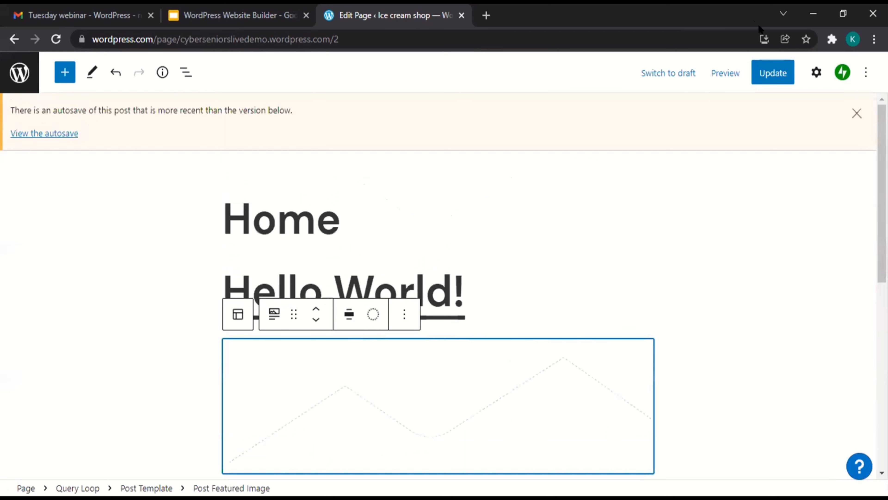
click(755, 73)
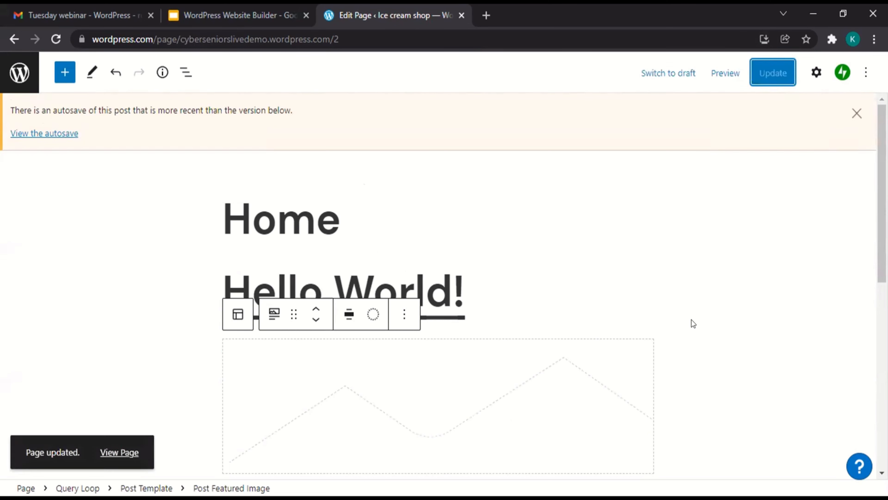
click(13, 37)
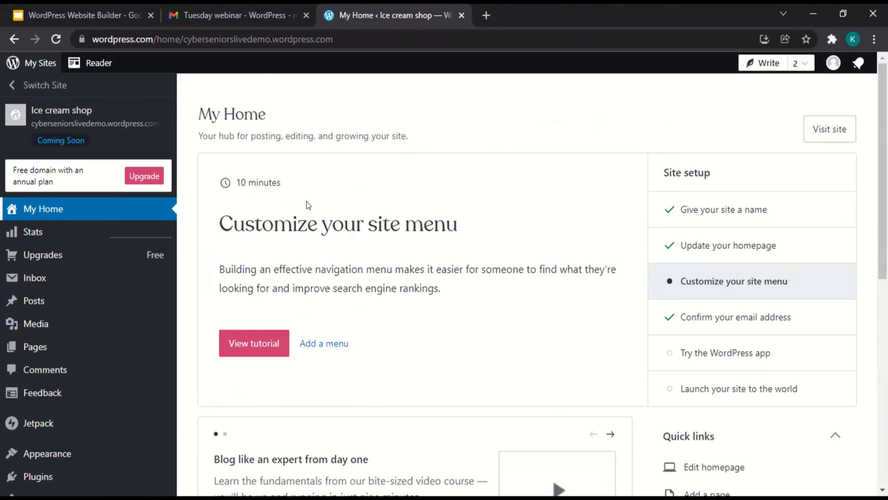
- View the site's traffic stats, first by days and then by weeks
mouse_move(172, 257)
click(97, 228)
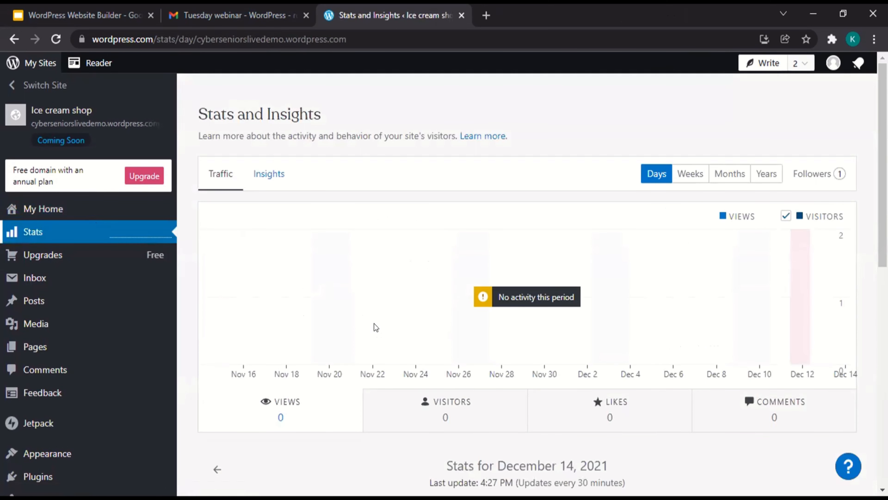
scroll(379, 333, down, 1)
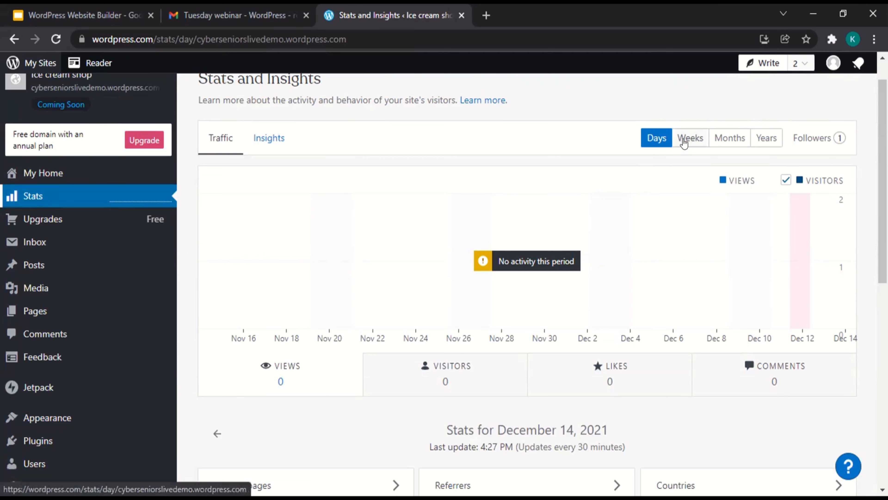
click(702, 142)
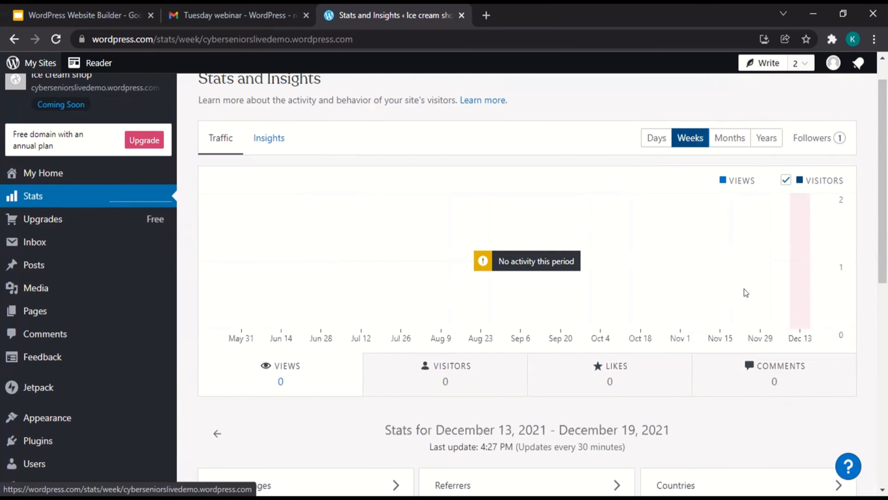
- Review the available upgrade plans, comparing the annual prices and features of Personal, Premium, Business, and eCommerce
click(90, 218)
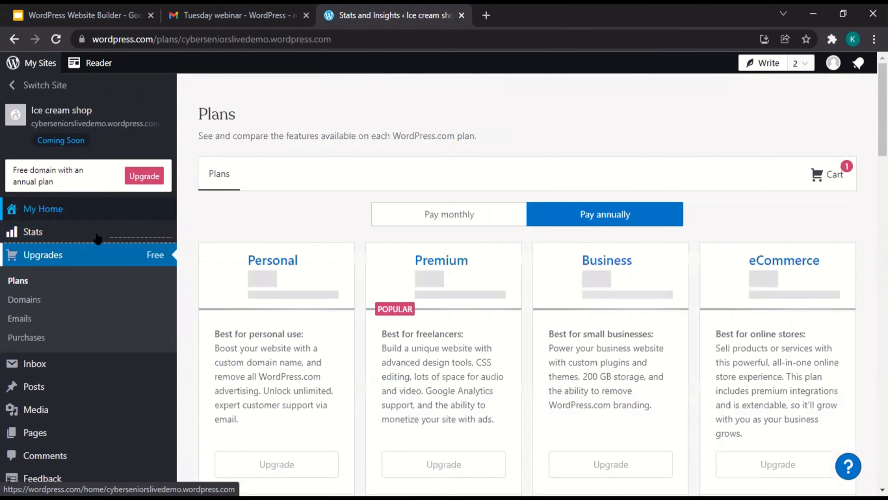
scroll(109, 247, down, 3)
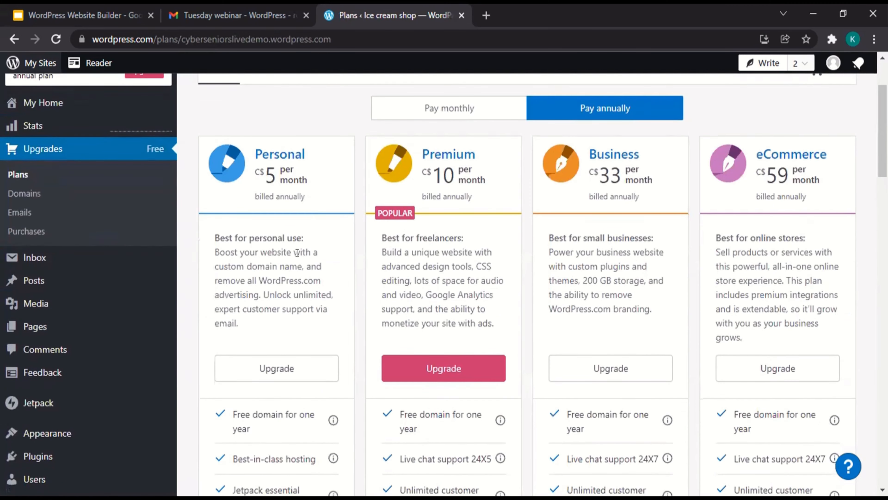
scroll(296, 253, up, 3)
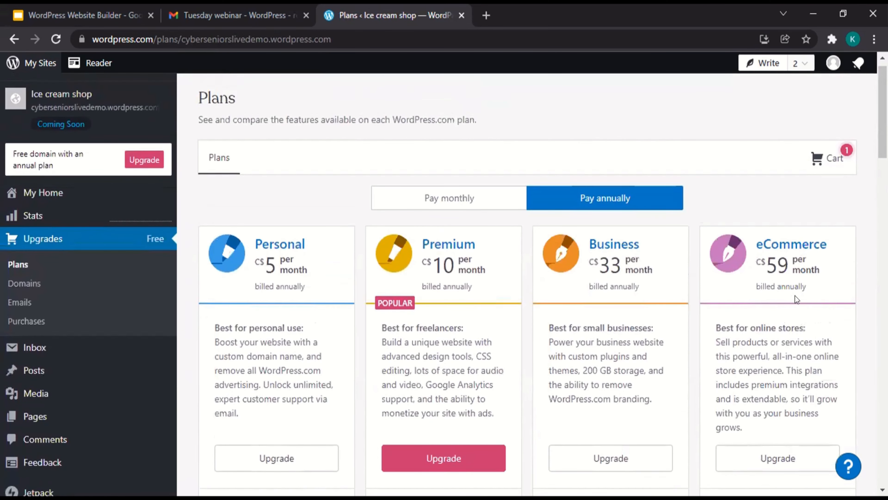
scroll(355, 254, down, 1)
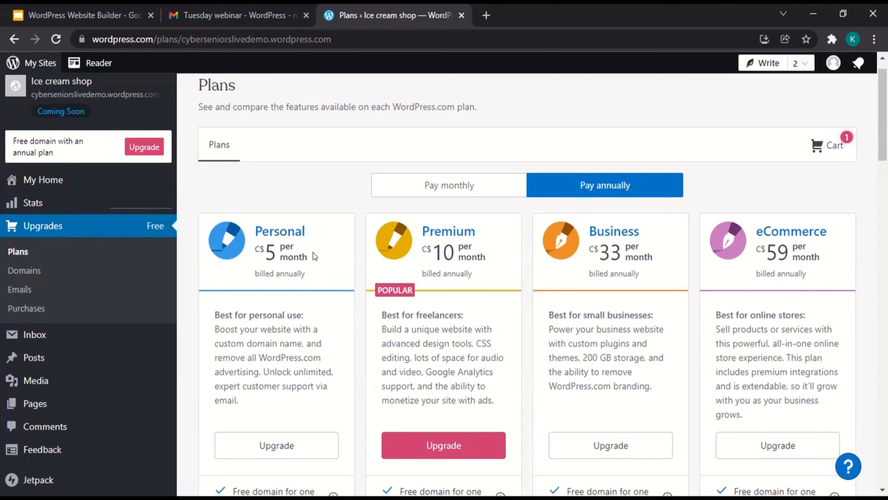
scroll(272, 376, down, 2)
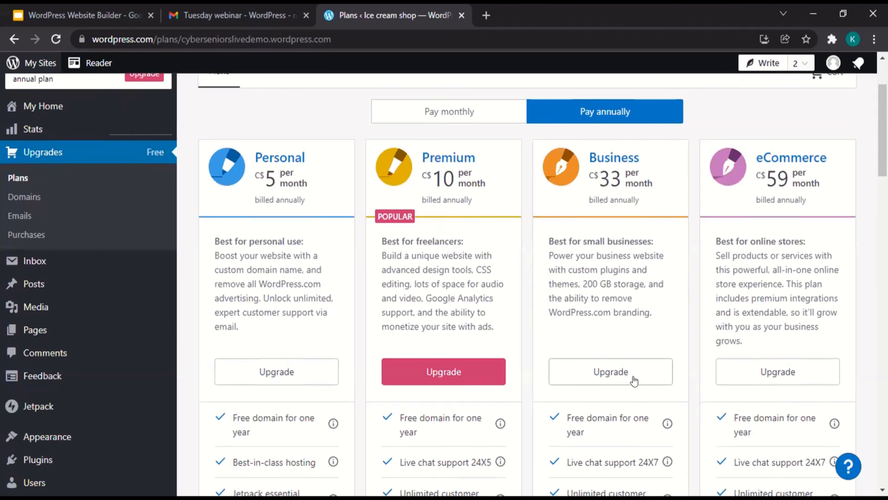
scroll(729, 282, up, 1)
scroll(729, 282, up, 1)
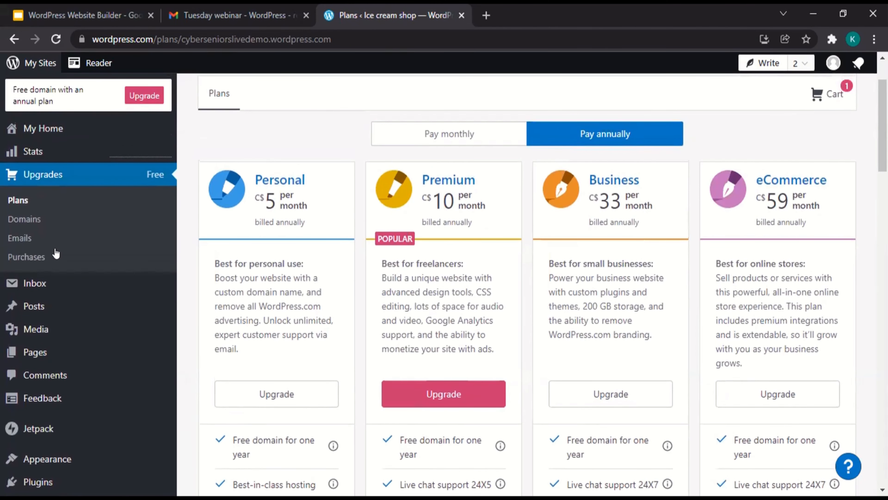
- View the site's email inbox page and check the draft and scheduled lists of its posts
click(70, 285)
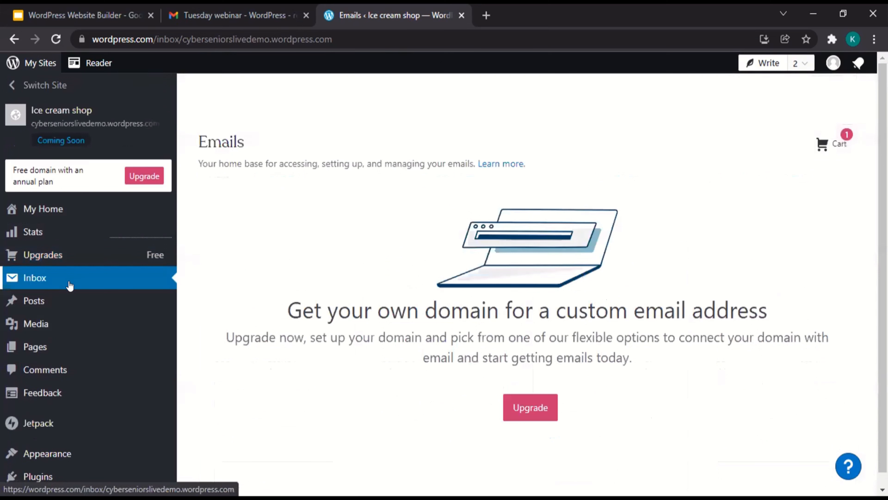
scroll(545, 286, down, 2)
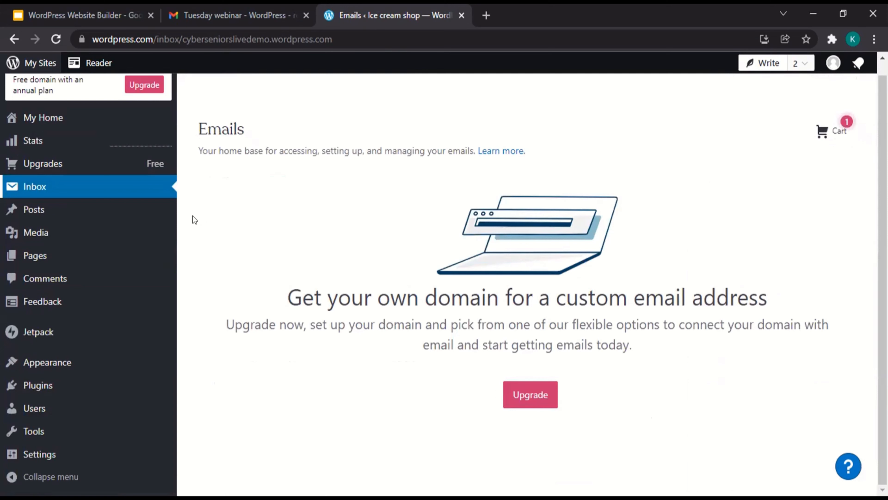
click(36, 208)
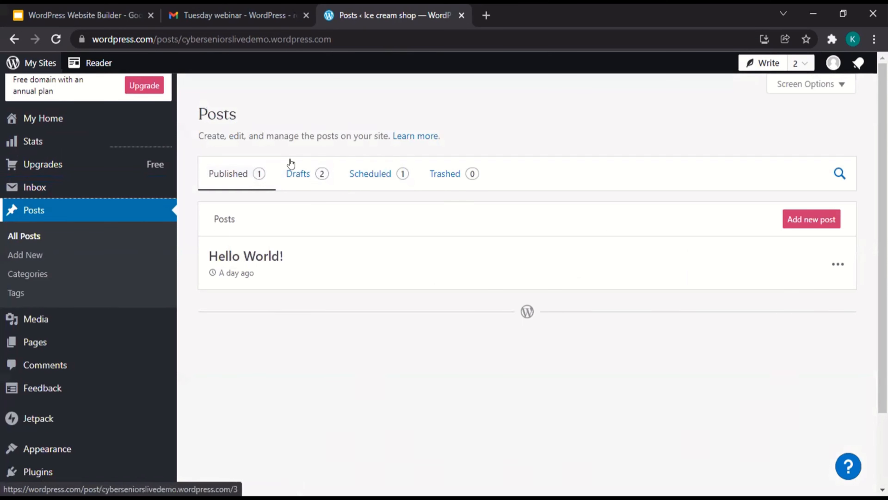
click(298, 173)
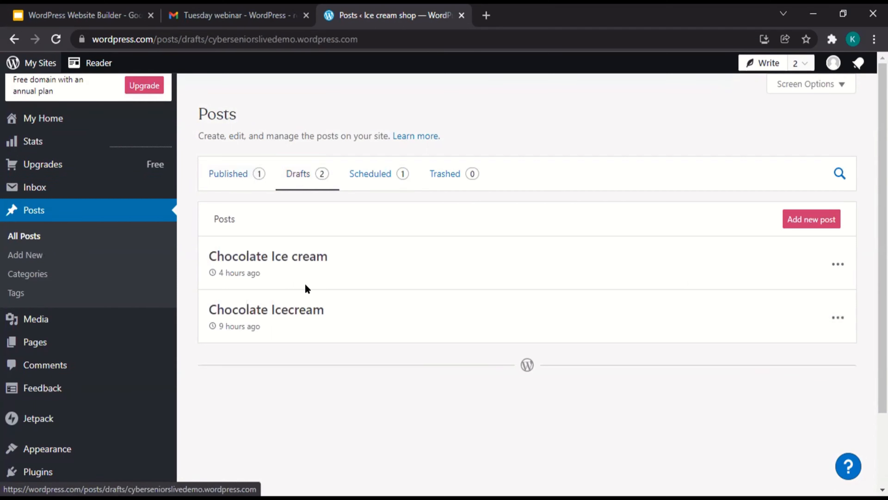
click(356, 174)
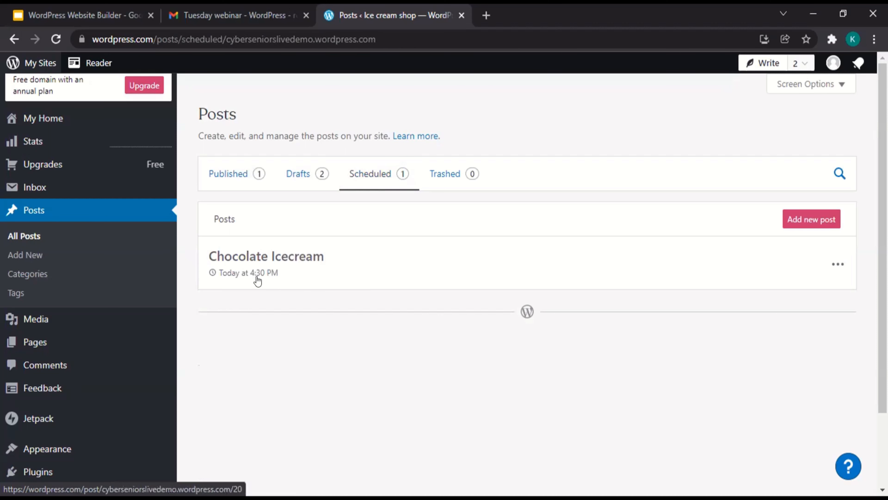
- Look over the media library with its Documents filter, and reopen the list of the site's published pages
click(34, 324)
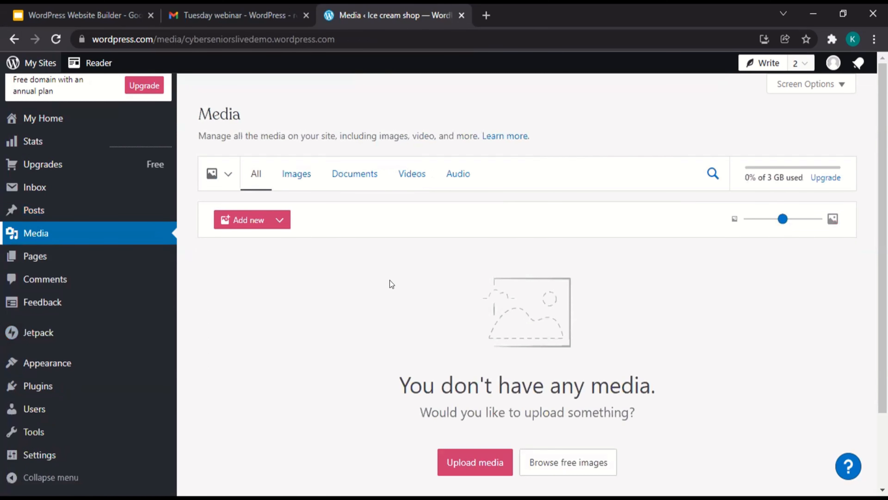
scroll(389, 280, down, 3)
scroll(388, 281, up, 3)
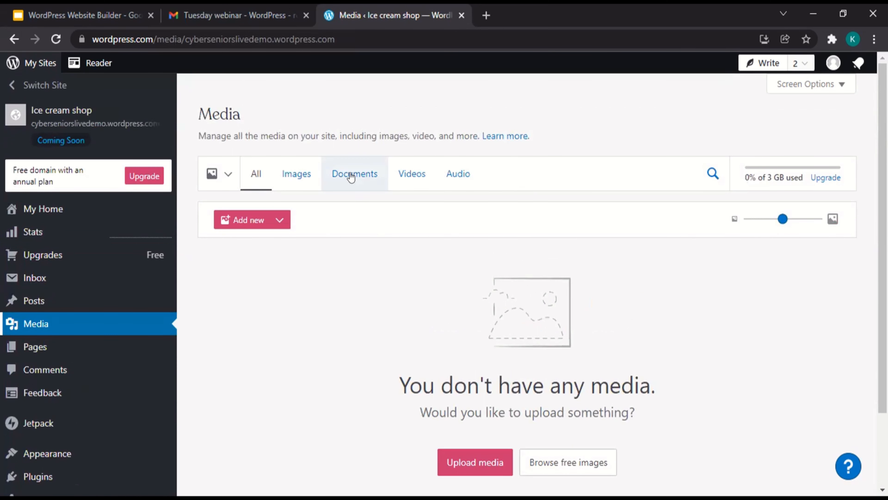
click(360, 174)
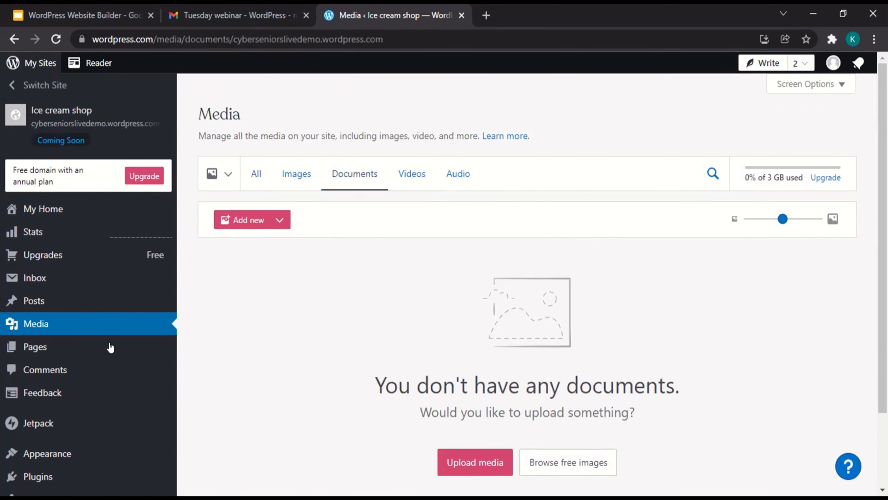
mouse_move(111, 347)
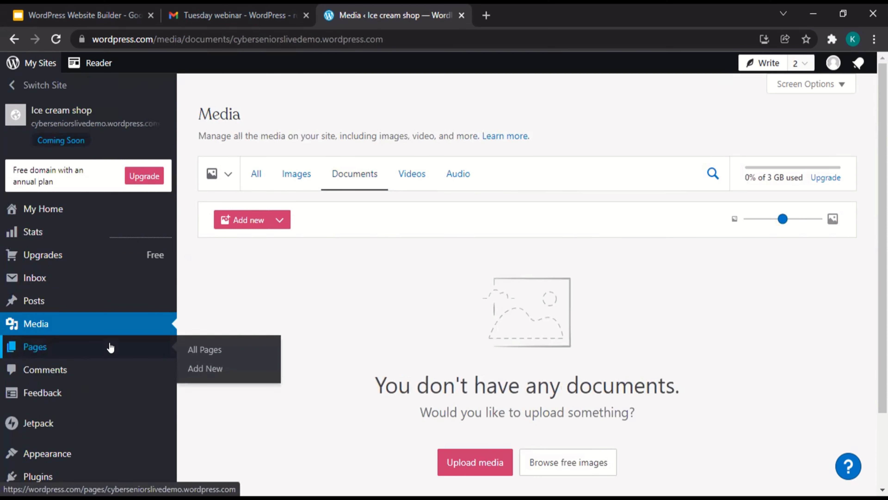
click(110, 347)
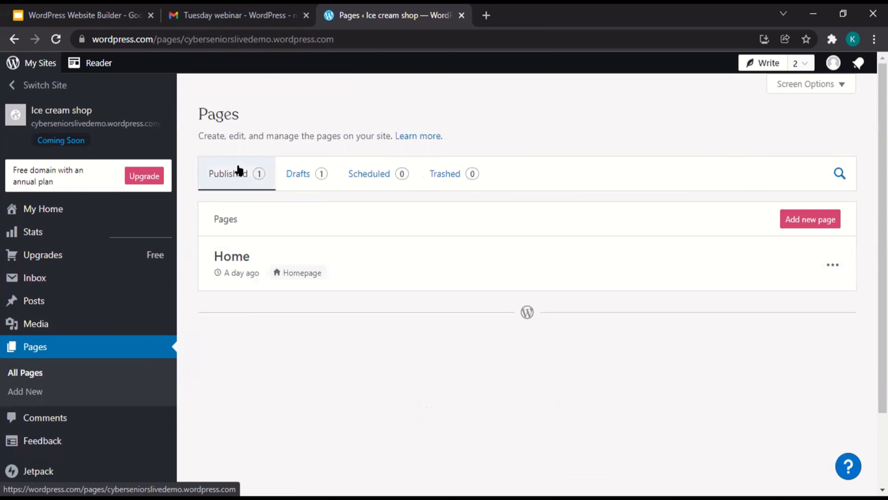
- Check the site's draft pages against its published pages, ending on the published list
click(293, 173)
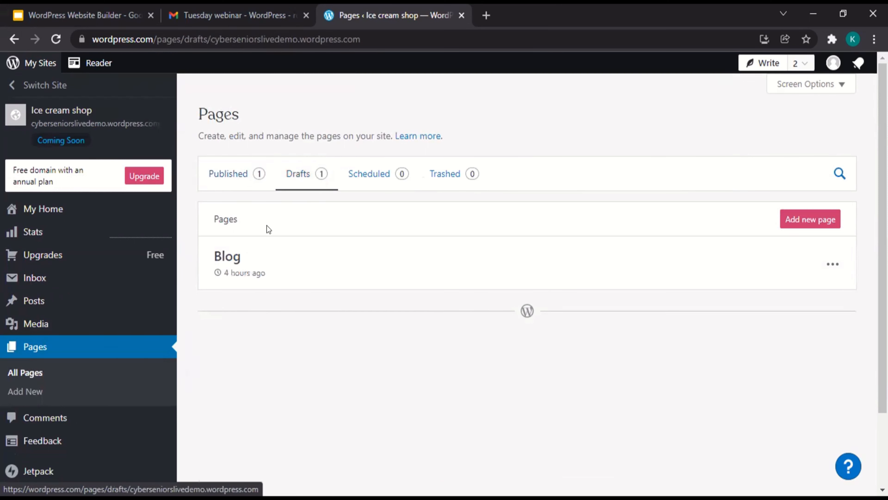
click(233, 172)
click(288, 174)
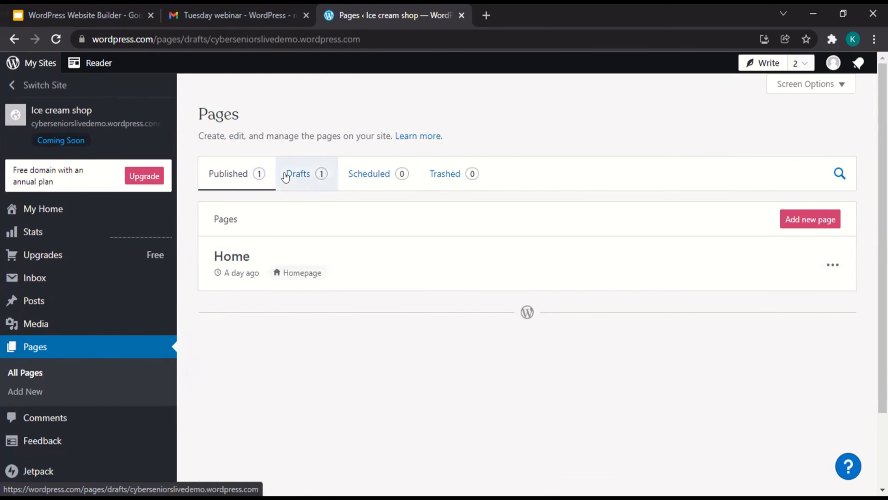
click(234, 184)
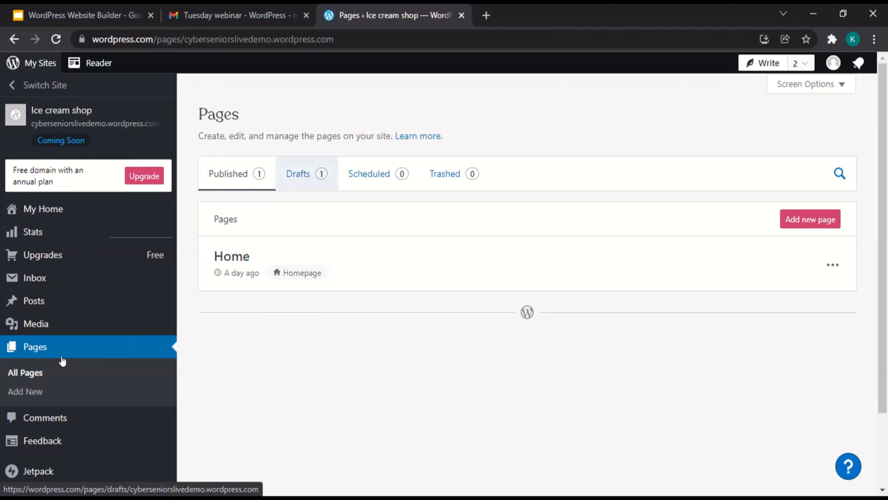
- View the site's comments page and look over the remaining dashboard sections
scroll(49, 370, down, 1)
click(46, 370)
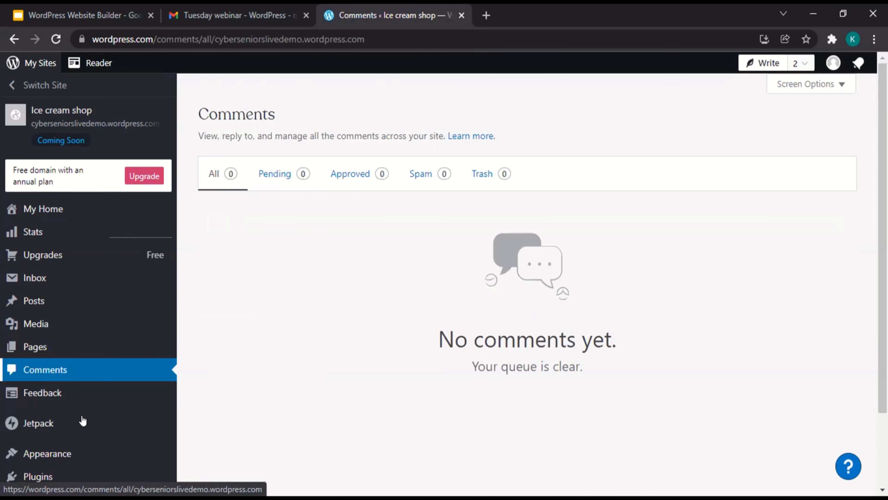
scroll(100, 339, down, 2)
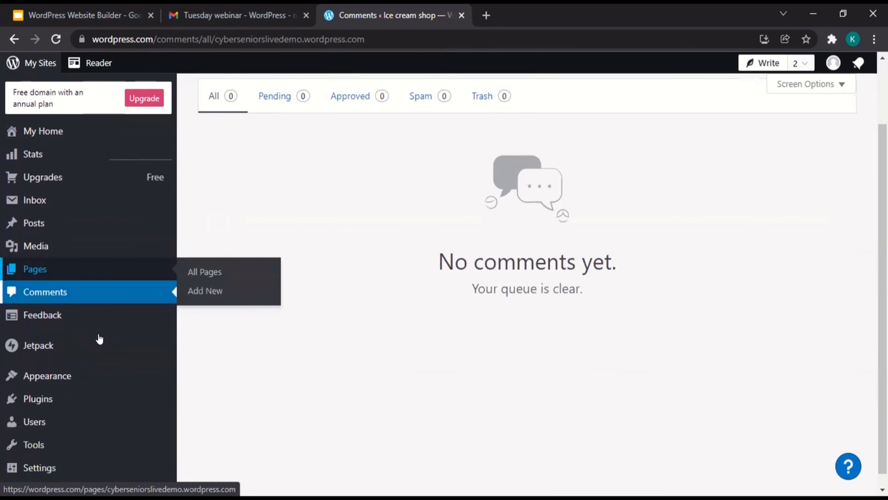
scroll(100, 338, down, 1)
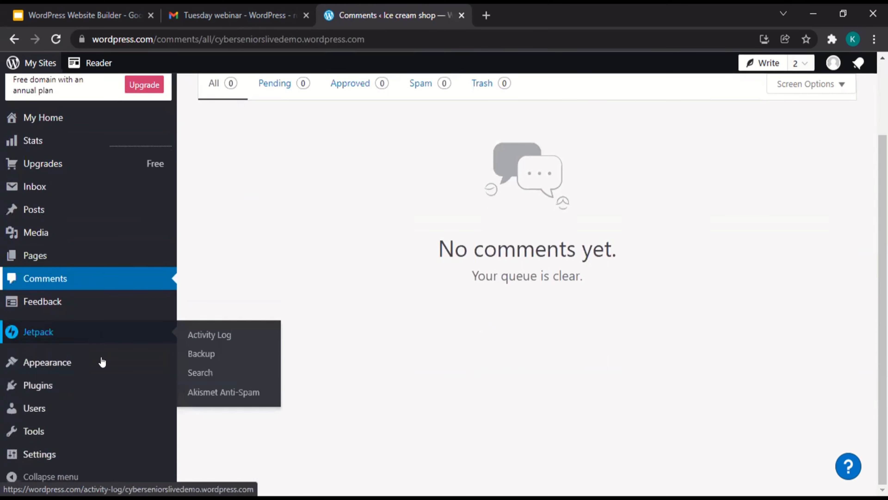
scroll(105, 277, up, 3)
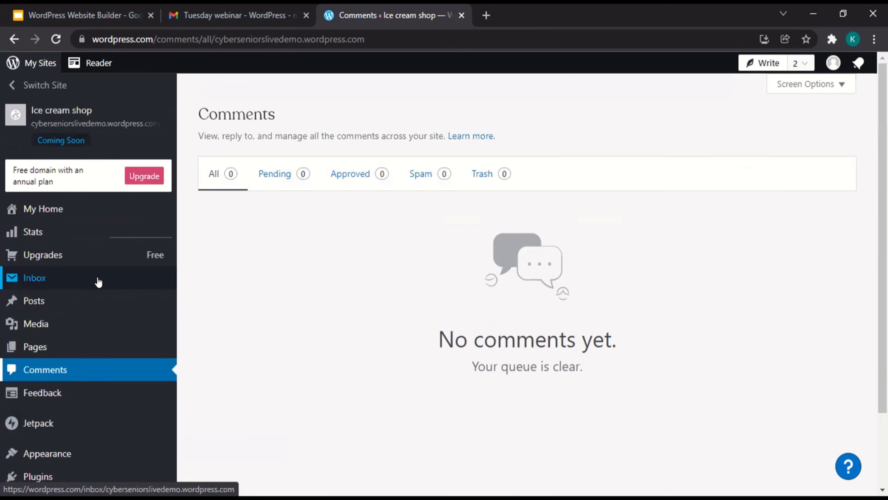
- Browse the recommended themes available for the site's appearance, from Blank Canvas down to Barnsbury
scroll(99, 282, down, 3)
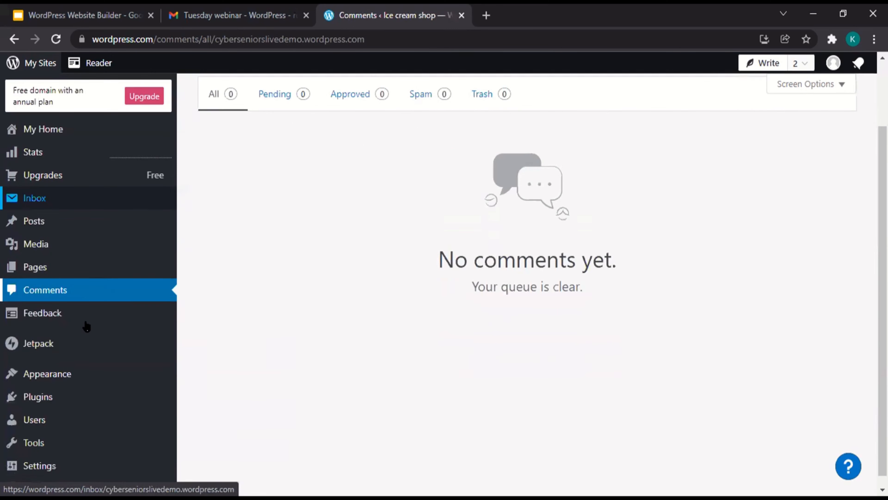
scroll(71, 367, down, 1)
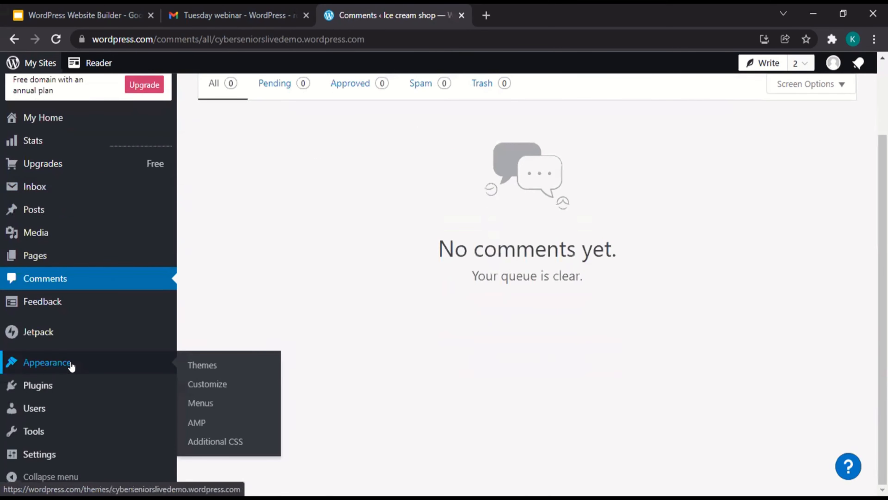
click(72, 366)
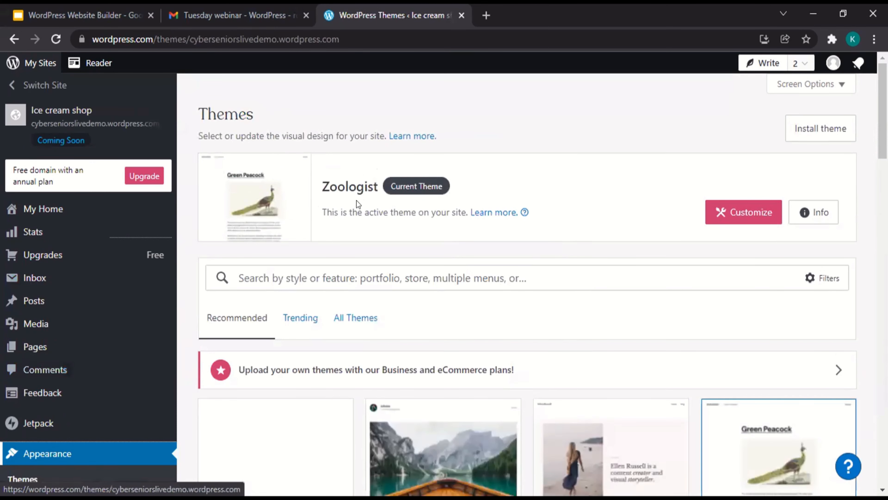
scroll(369, 202, down, 3)
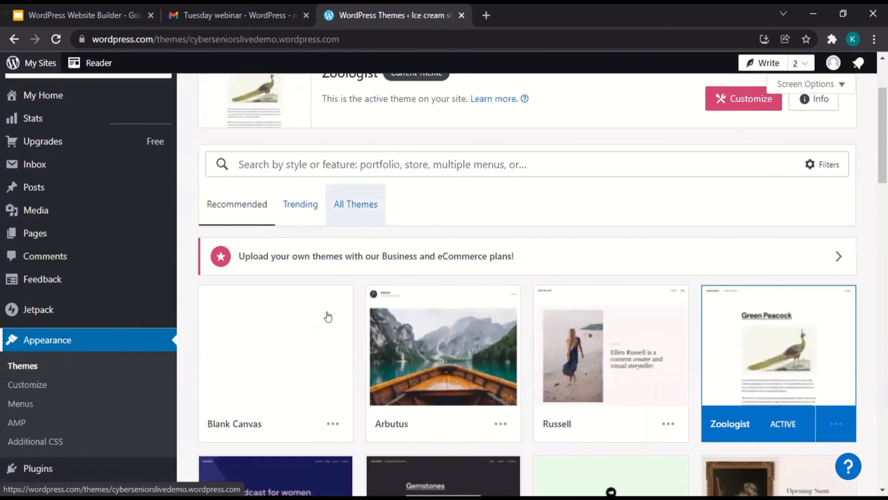
scroll(328, 317, down, 1)
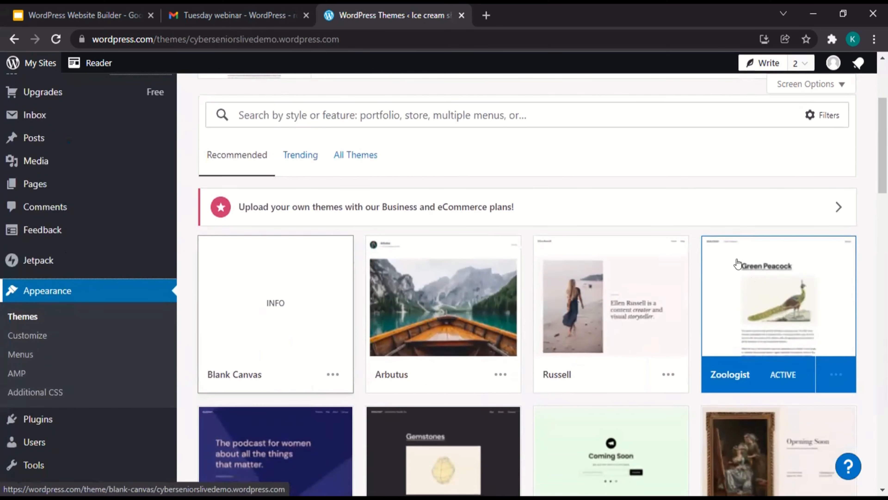
scroll(735, 263, down, 3)
mouse_move(592, 387)
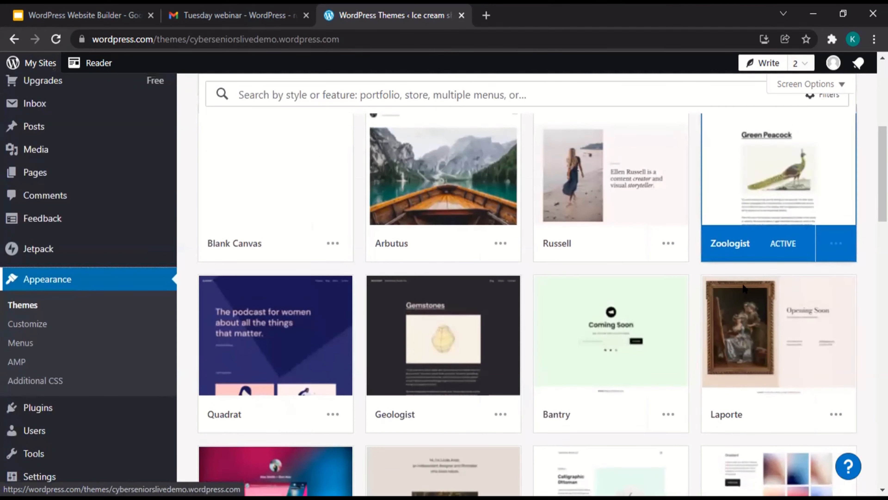
scroll(735, 324, down, 4)
scroll(755, 386, down, 2)
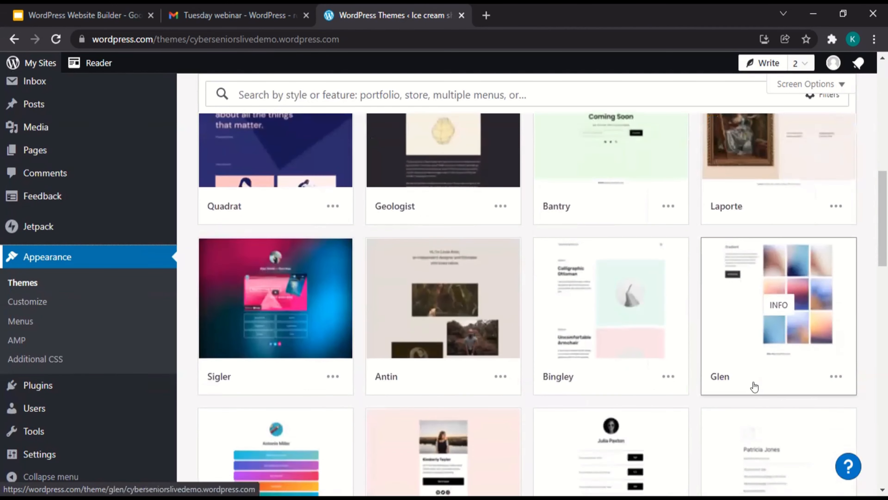
scroll(484, 380, down, 3)
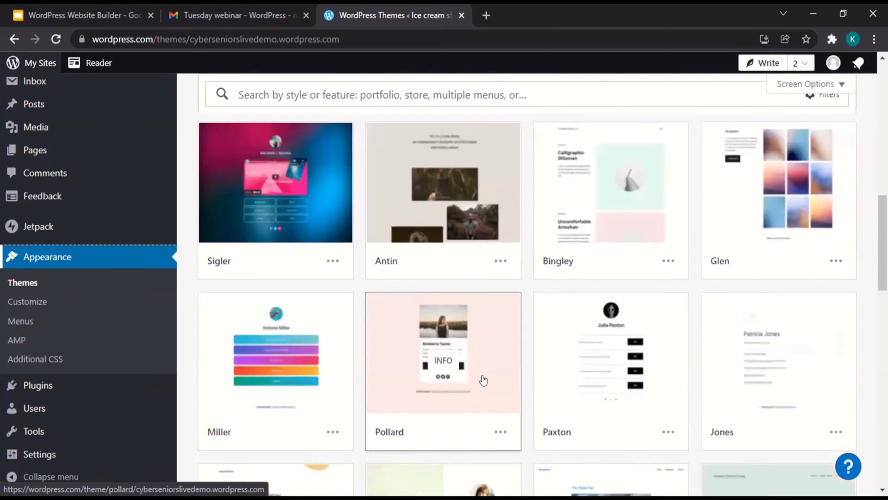
scroll(484, 380, down, 3)
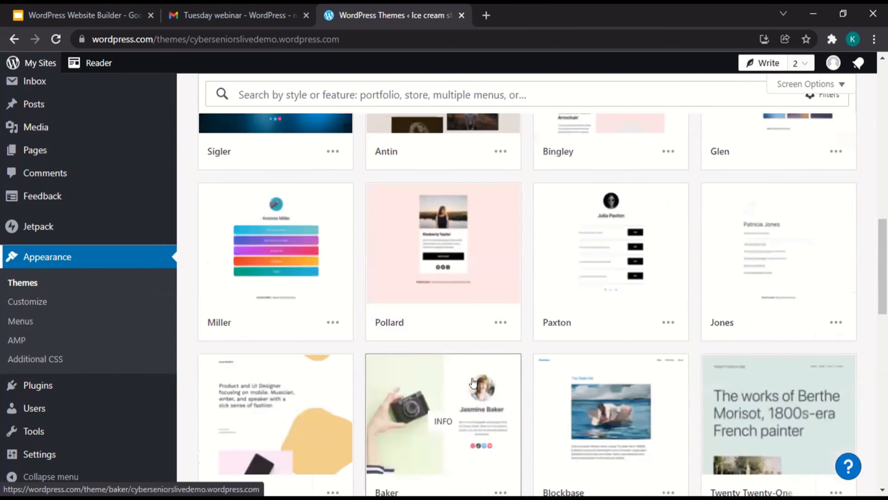
scroll(473, 383, down, 4)
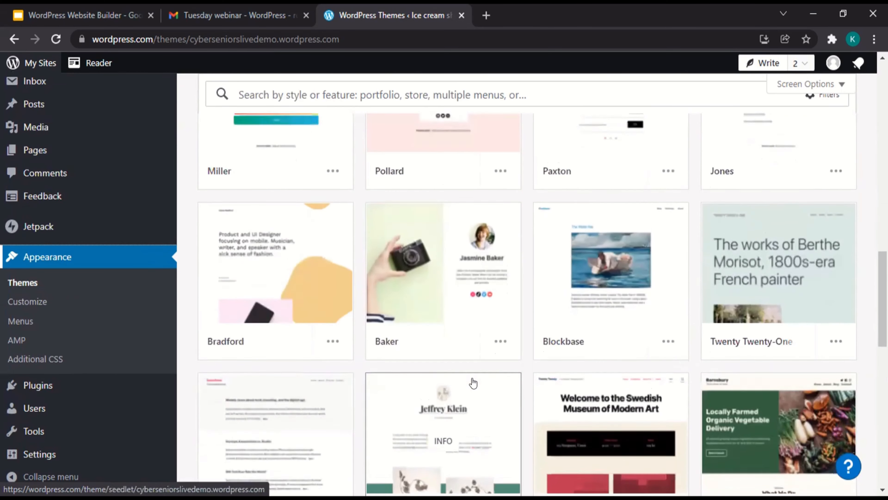
scroll(473, 383, down, 3)
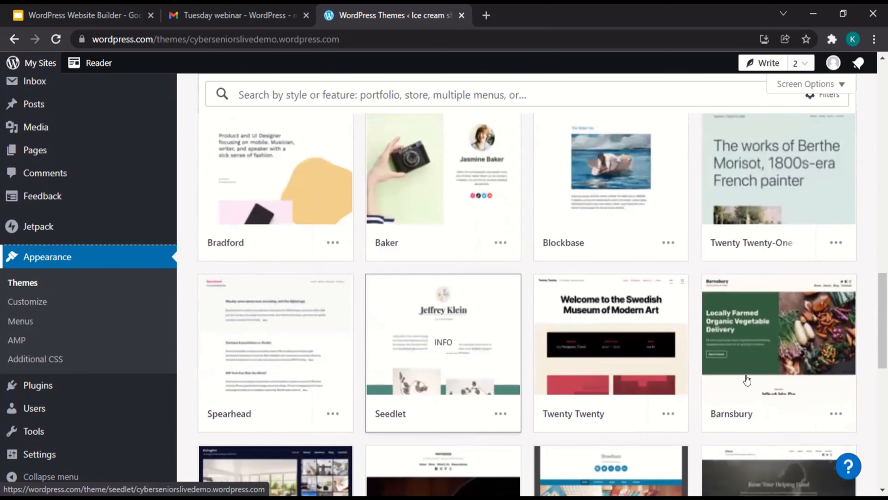
- Examine the Barnsbury theme's overview and preview without activating it, and return to the list of themes
click(747, 379)
scroll(471, 361, down, 4)
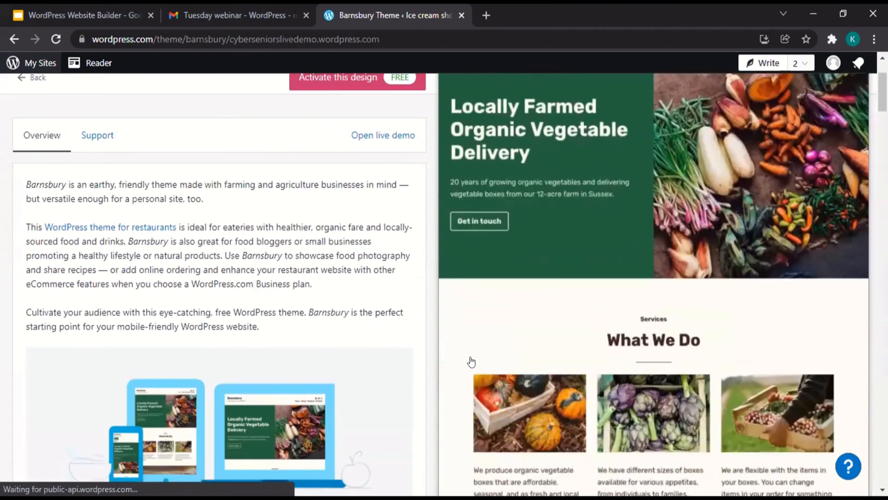
scroll(471, 361, down, 15)
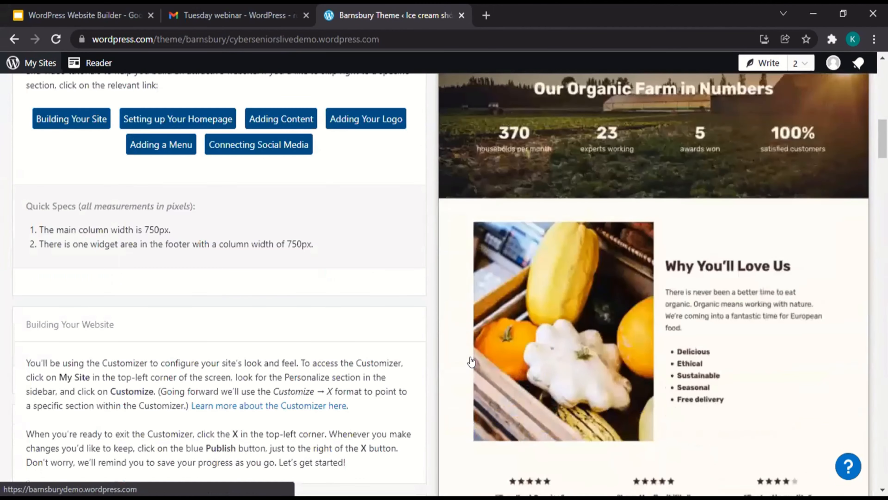
scroll(471, 362, down, 12)
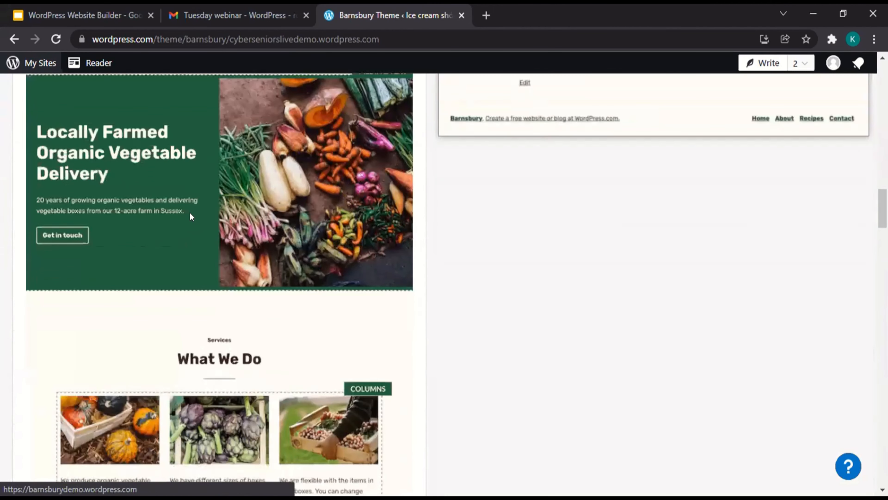
scroll(189, 211, down, 10)
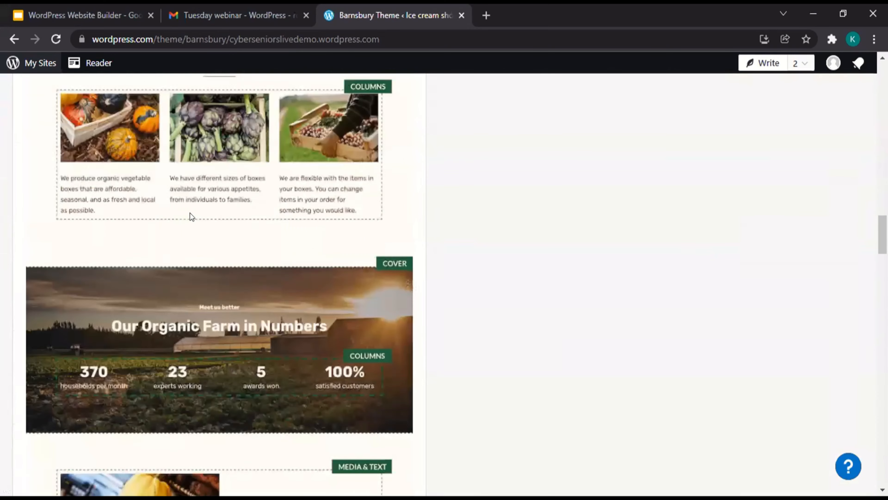
scroll(189, 212, down, 2)
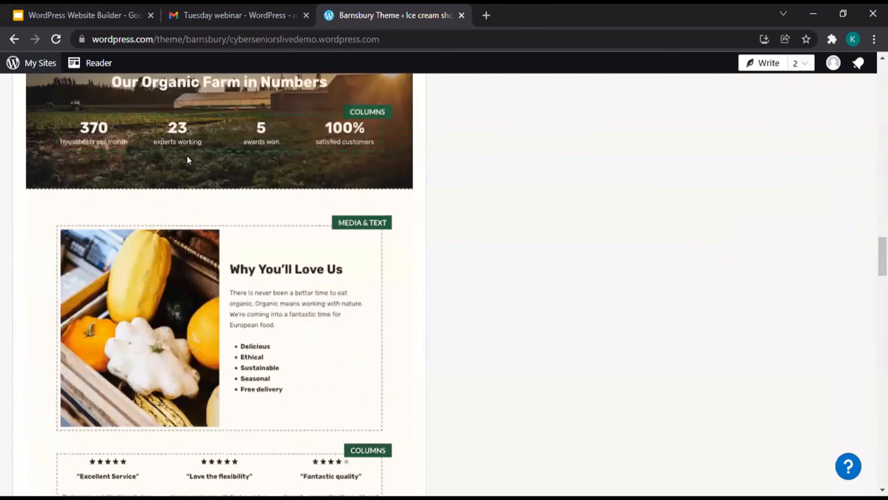
scroll(304, 193, up, 20)
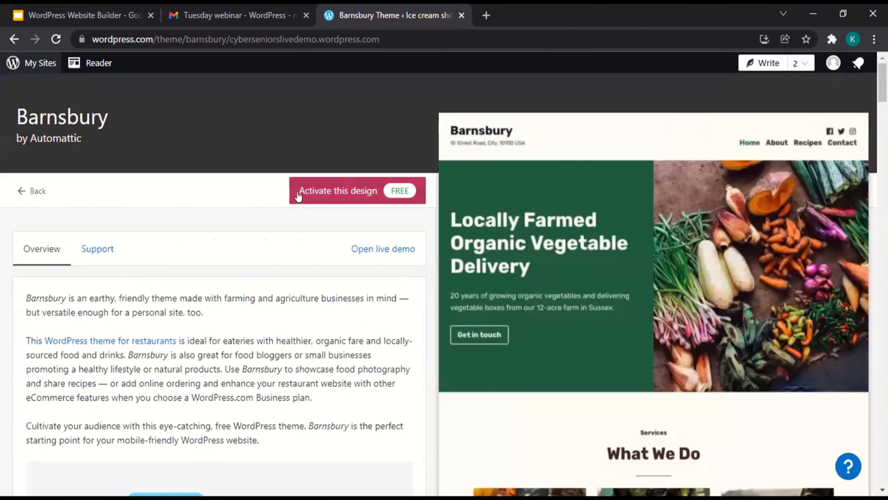
click(19, 193)
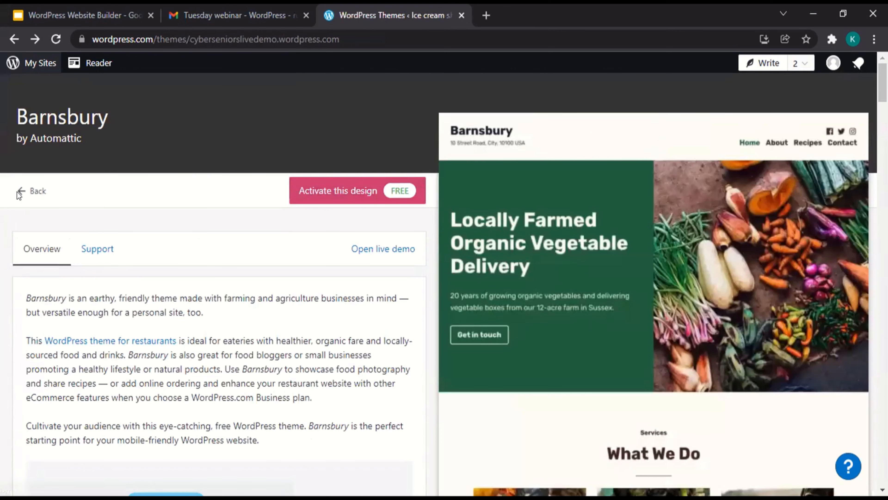
scroll(319, 335, down, 5)
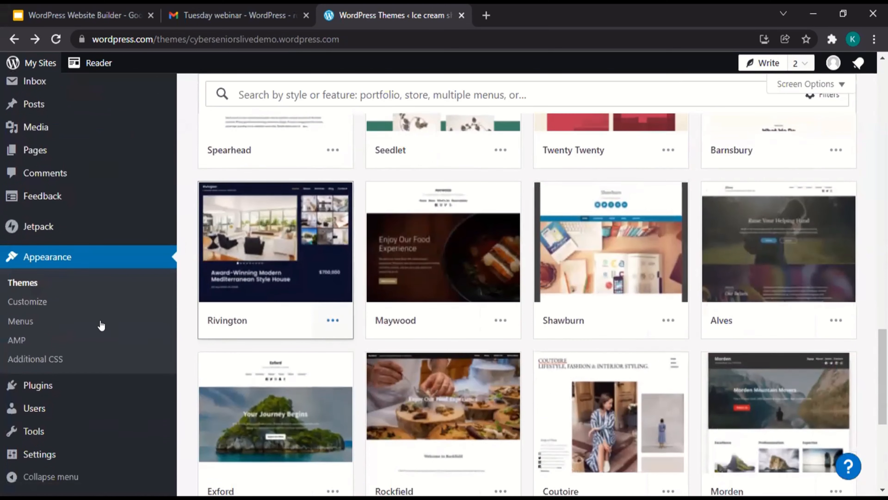
- Look through the featured, popular, and new plugins, and open the list of the site's team users
click(80, 387)
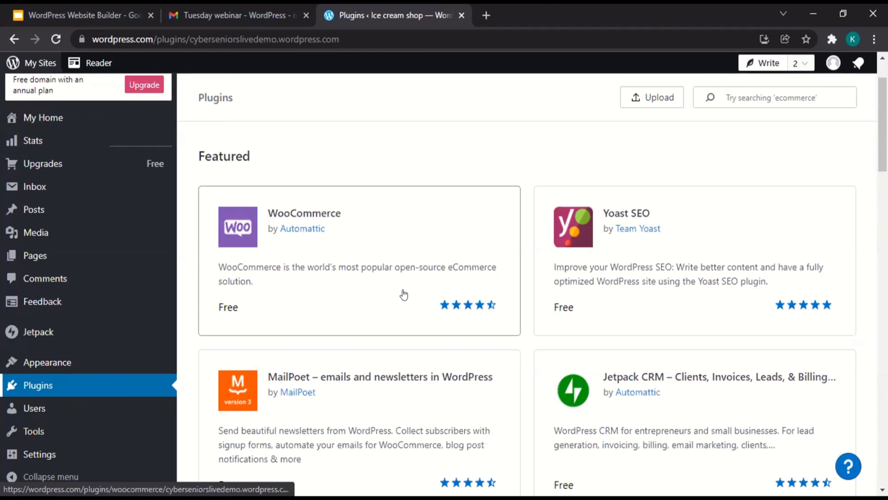
scroll(403, 295, down, 1)
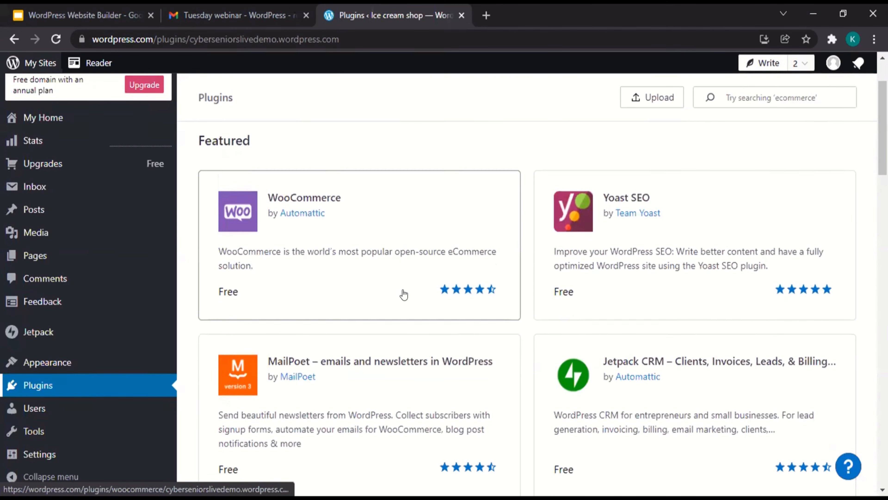
scroll(403, 294, down, 1)
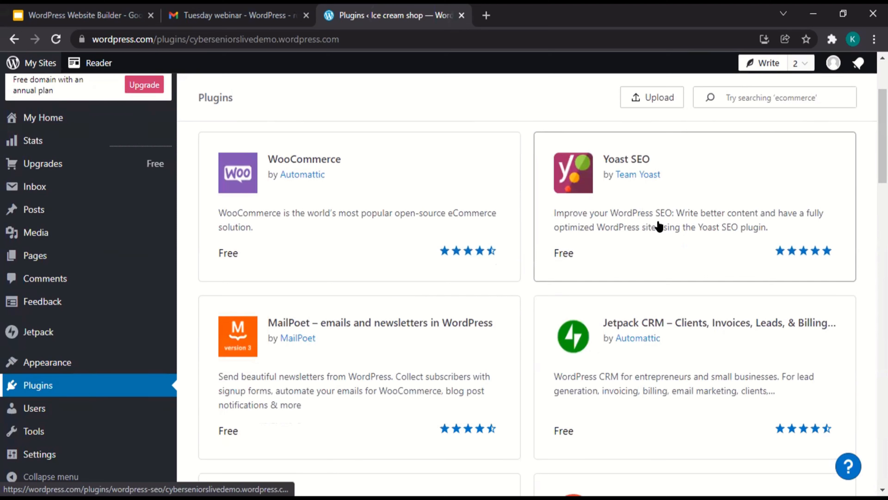
scroll(659, 226, down, 3)
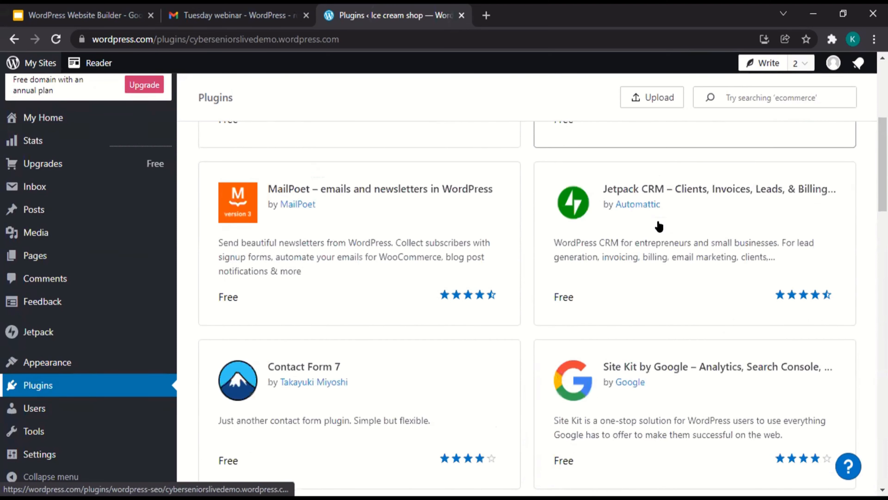
scroll(658, 225, down, 3)
scroll(408, 303, down, 3)
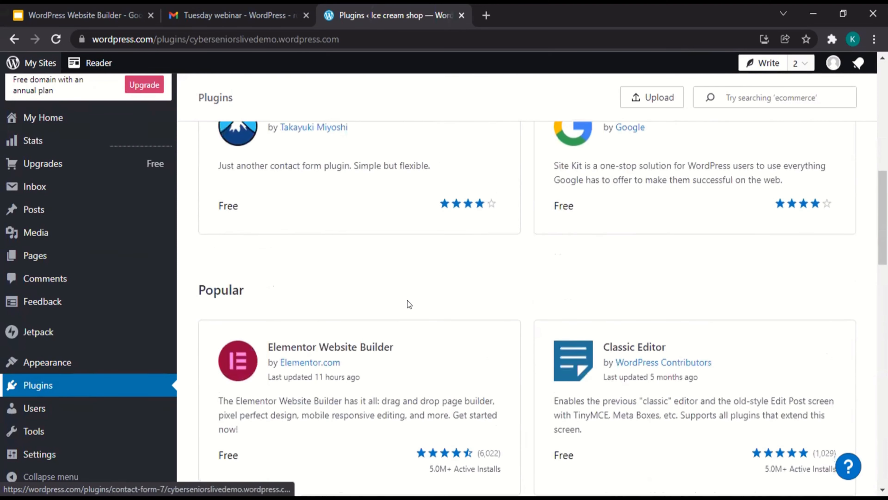
scroll(408, 304, down, 7)
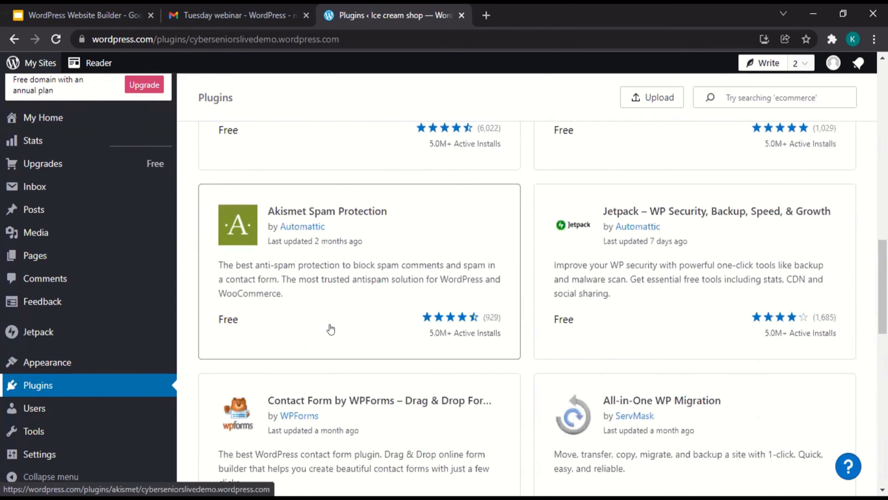
scroll(331, 329, down, 4)
scroll(331, 324, down, 6)
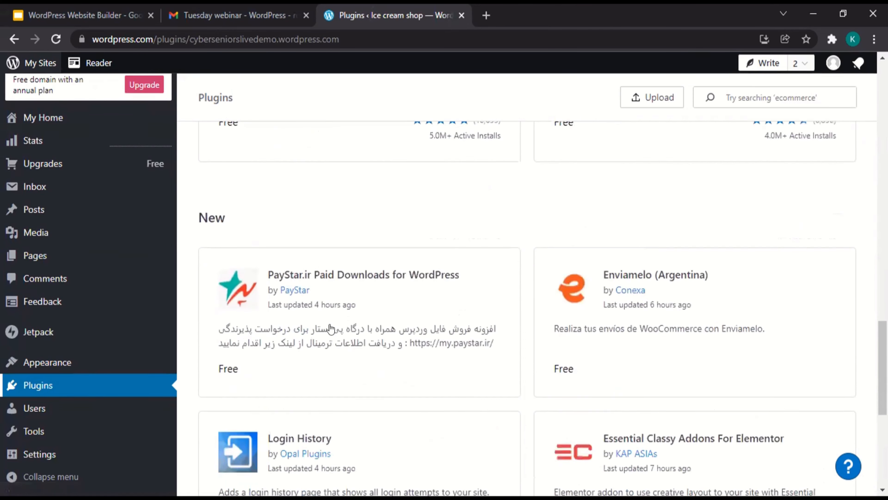
scroll(332, 322, up, 3)
scroll(332, 322, down, 3)
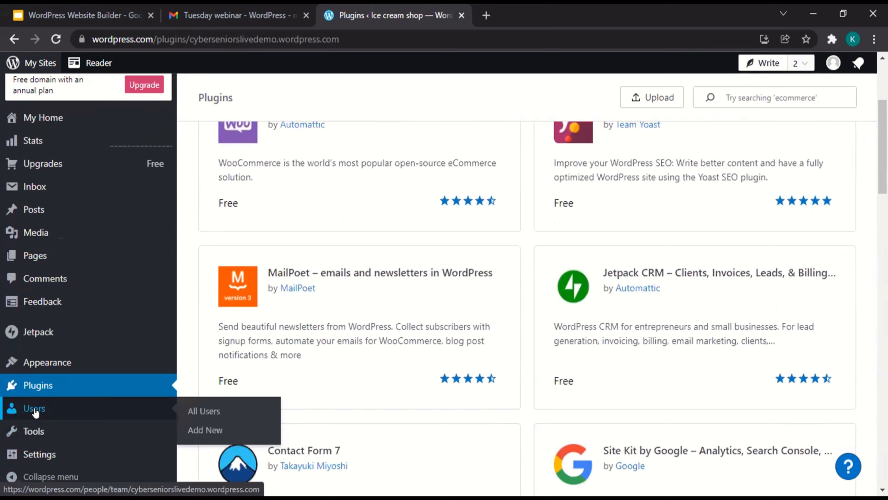
click(33, 408)
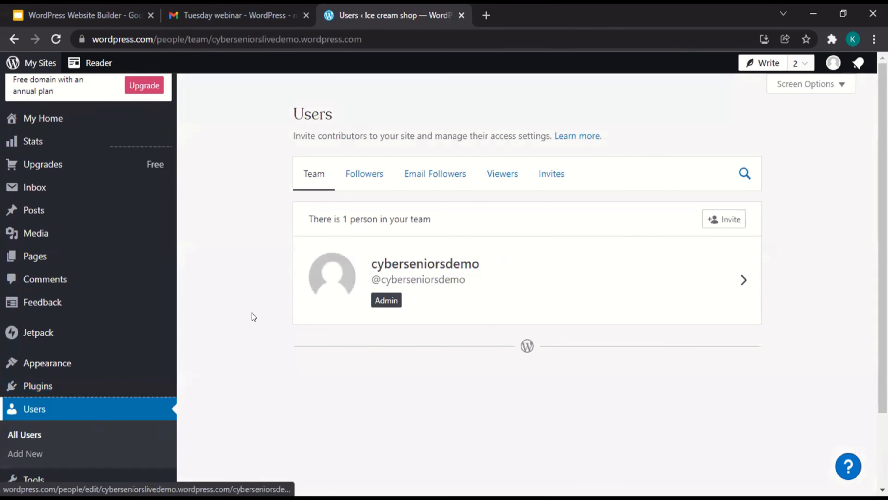
- Open the site's marketing tools and look through the offers, from the business tools marketplace down to the Earn tools
scroll(21, 462, down, 1)
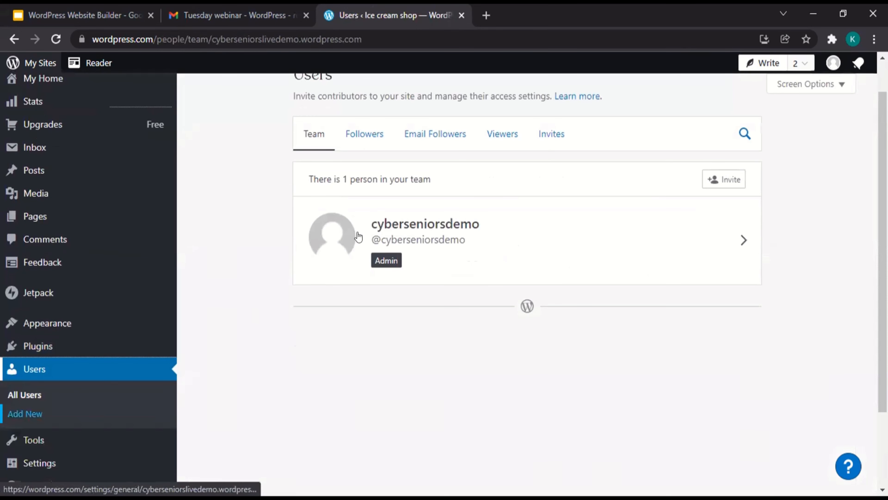
scroll(361, 239, down, 1)
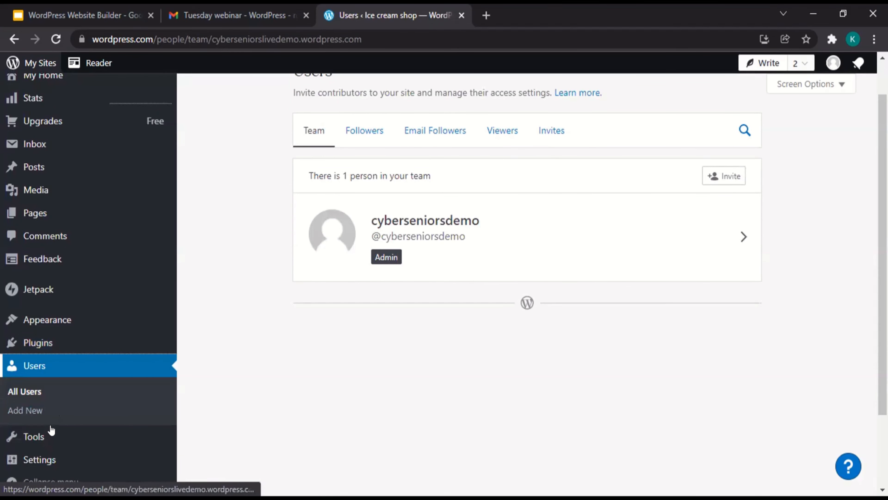
scroll(46, 413, down, 2)
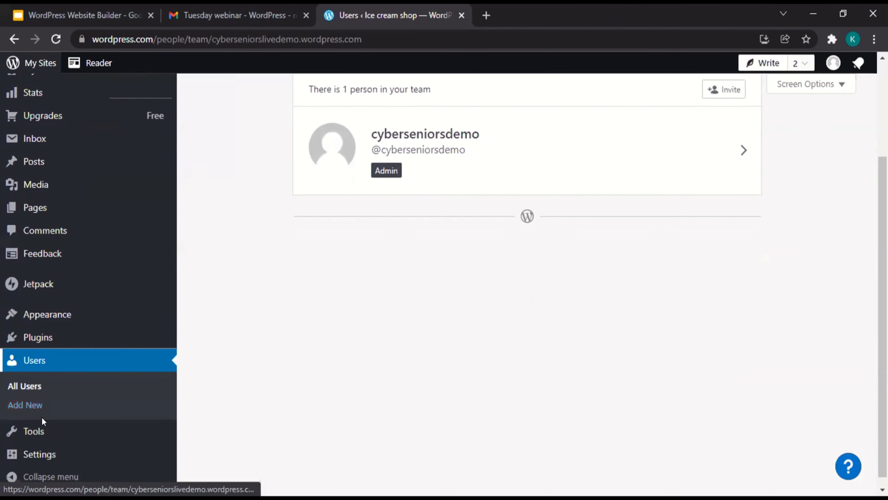
click(39, 432)
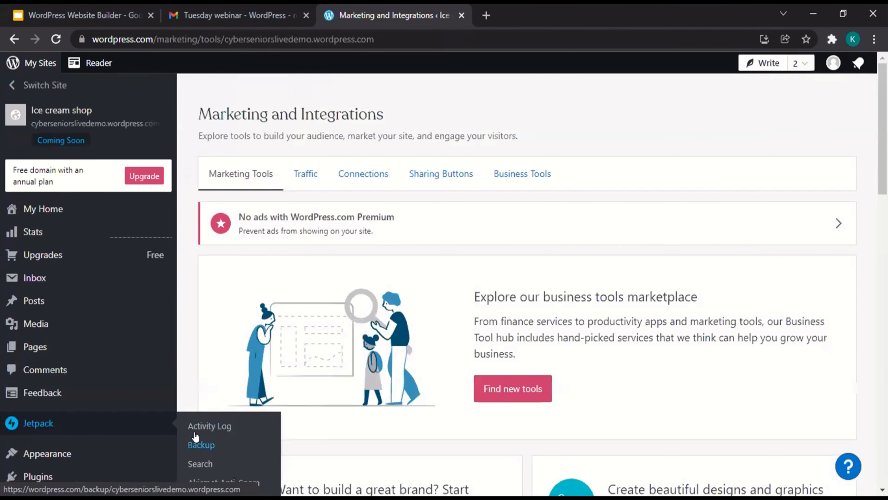
scroll(225, 333, down, 3)
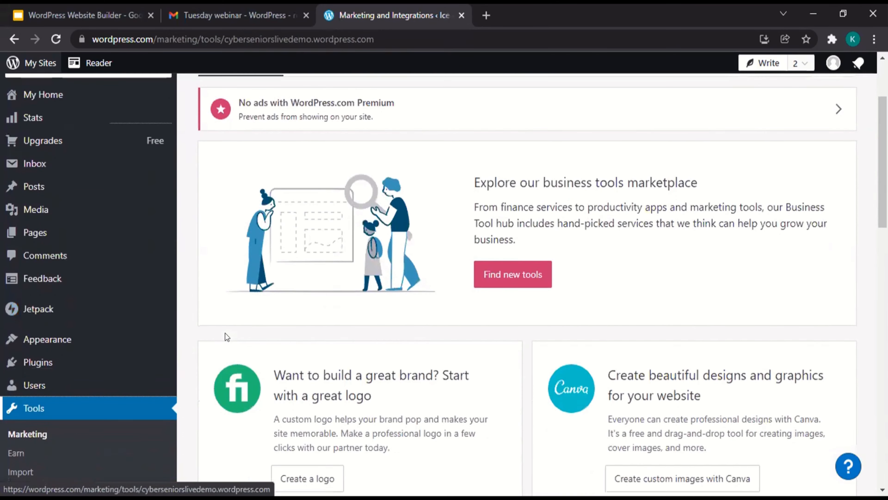
scroll(366, 342, down, 2)
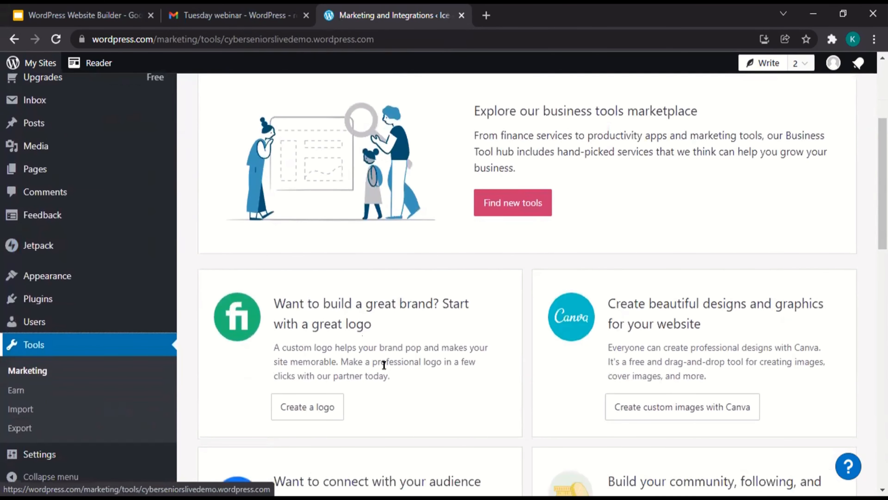
scroll(385, 366, down, 2)
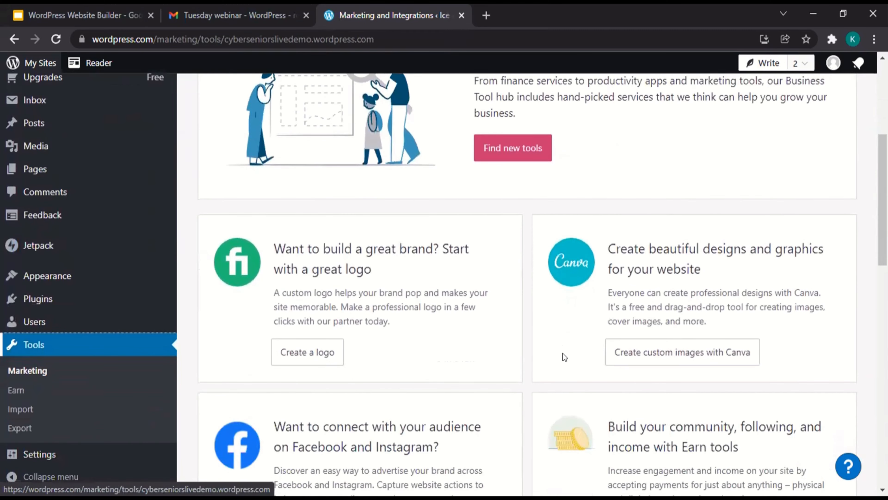
scroll(563, 353, down, 3)
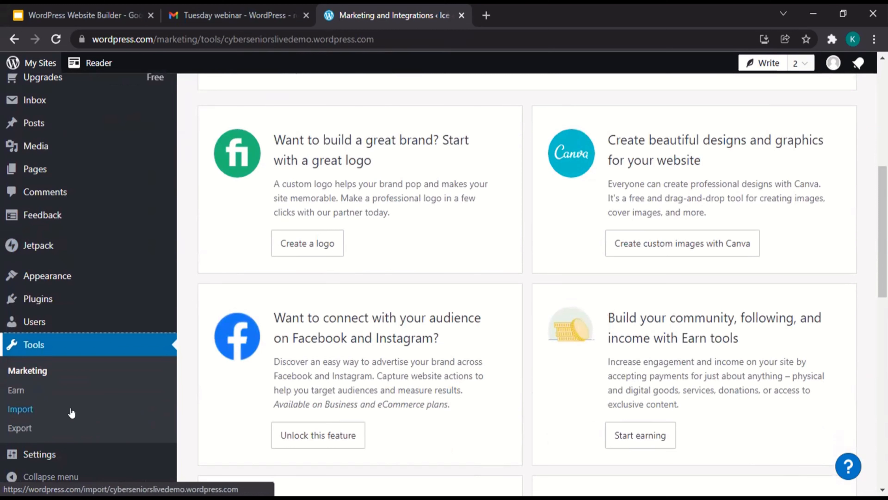
scroll(51, 417, down, 3)
- Look through the General Settings, from the site profile, address, language, and timezone down to the Launch site and Footer credit sections
click(62, 455)
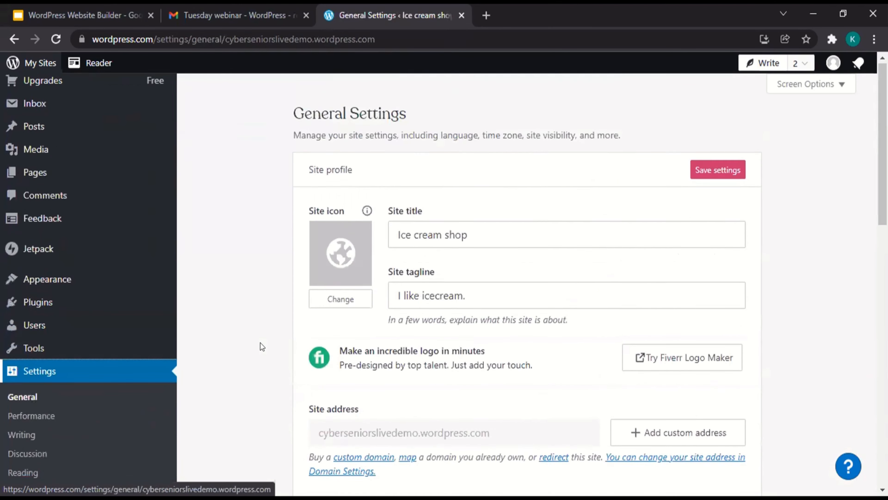
scroll(260, 343, down, 5)
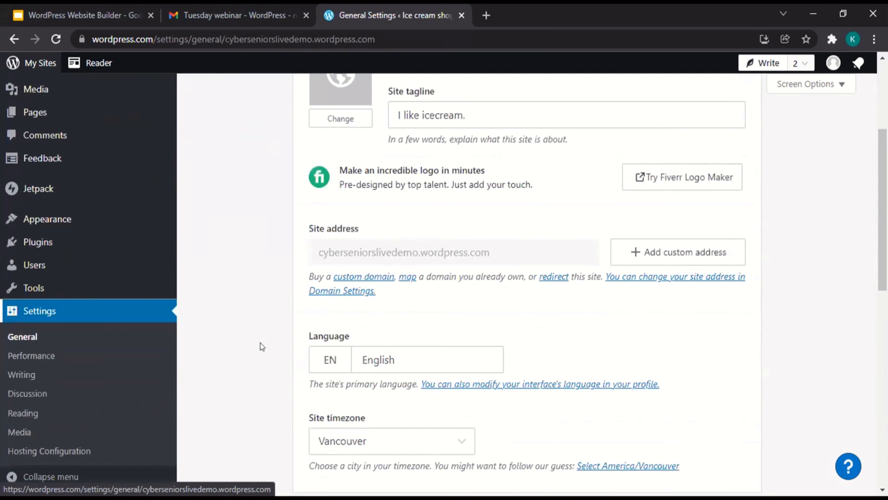
scroll(315, 343, up, 3)
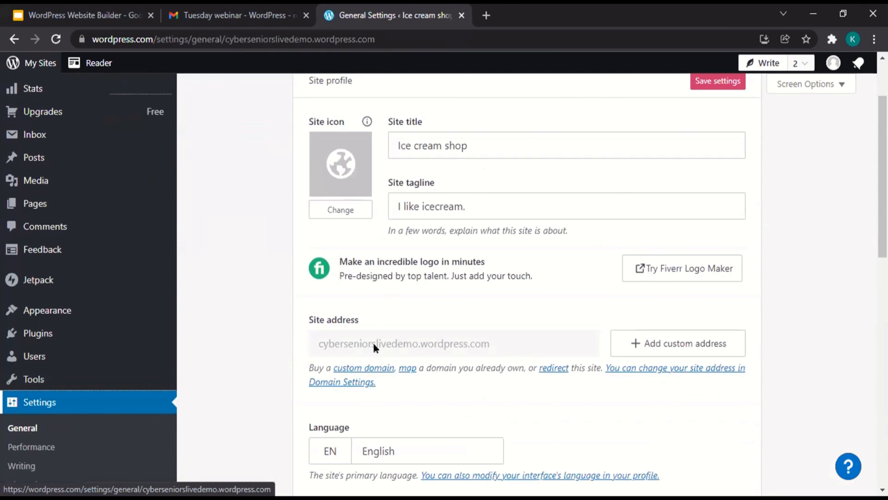
scroll(374, 347, down, 2)
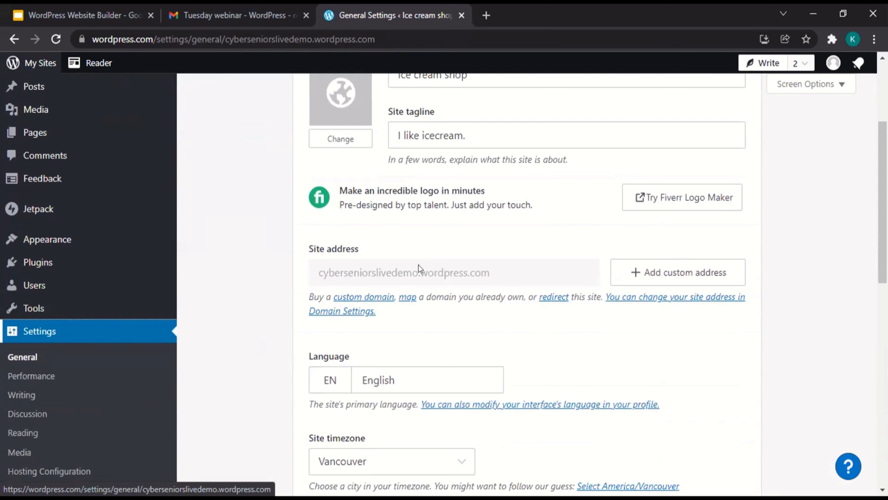
scroll(390, 345, down, 3)
scroll(388, 343, down, 4)
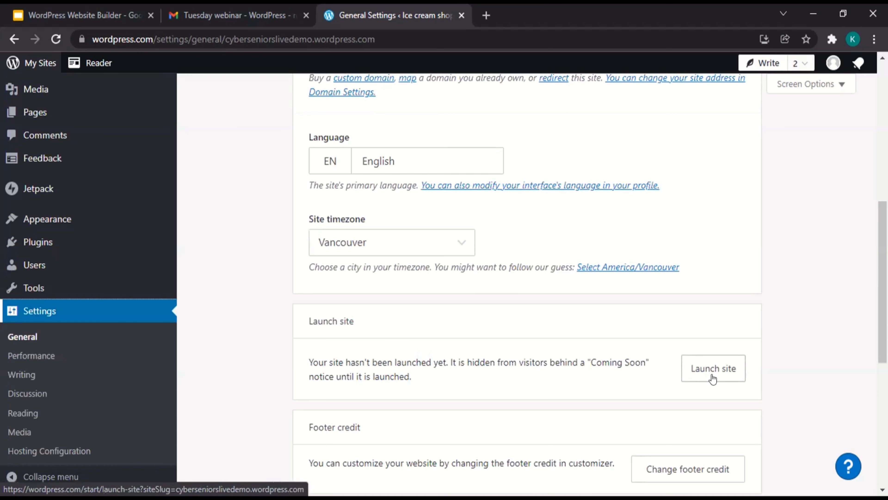
scroll(713, 378, down, 1)
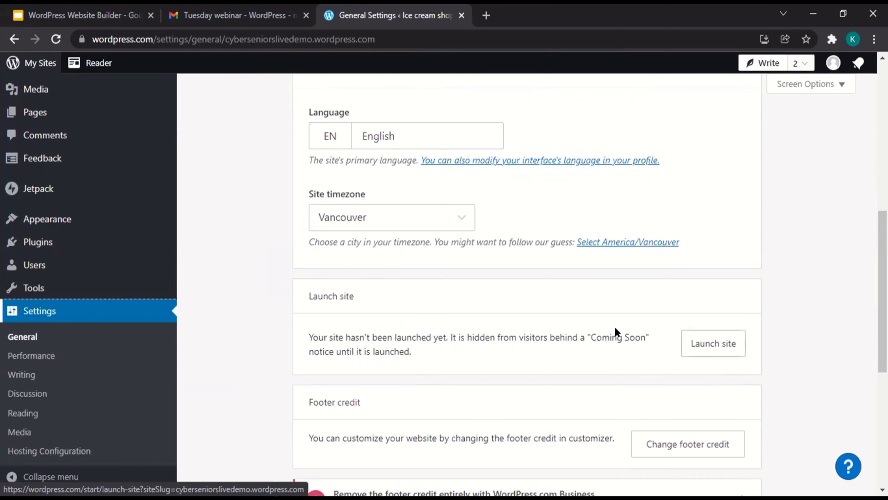
- Open the desktop preview of the Ice cream shop site and look over its home page
mouse_move(109, 294)
scroll(109, 295, down, 1)
scroll(109, 296, up, 2)
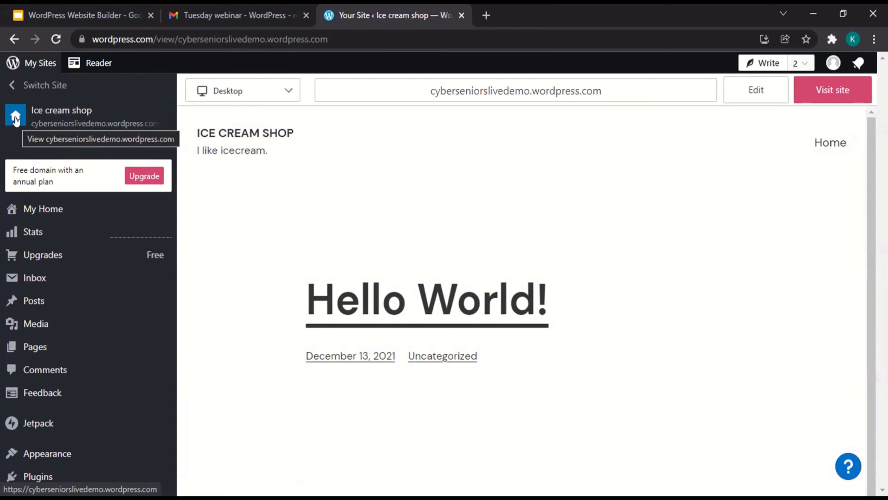
scroll(388, 237, down, 1)
scroll(388, 237, up, 1)
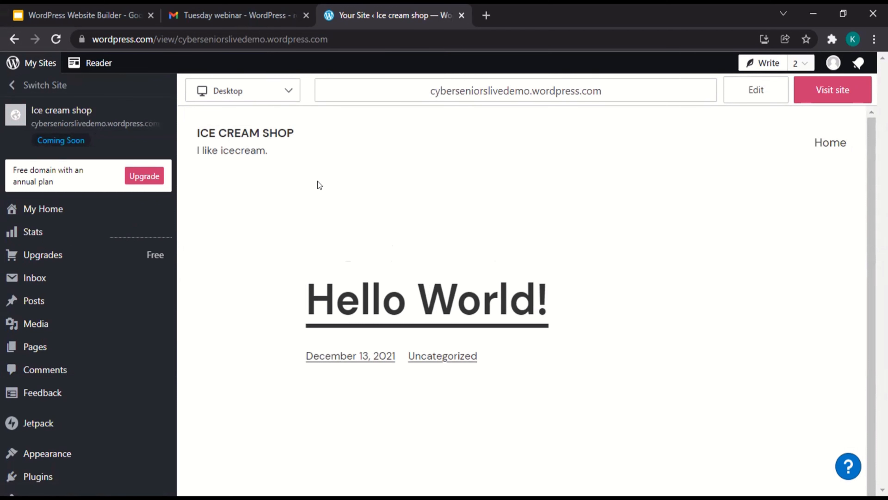
scroll(453, 368, down, 1)
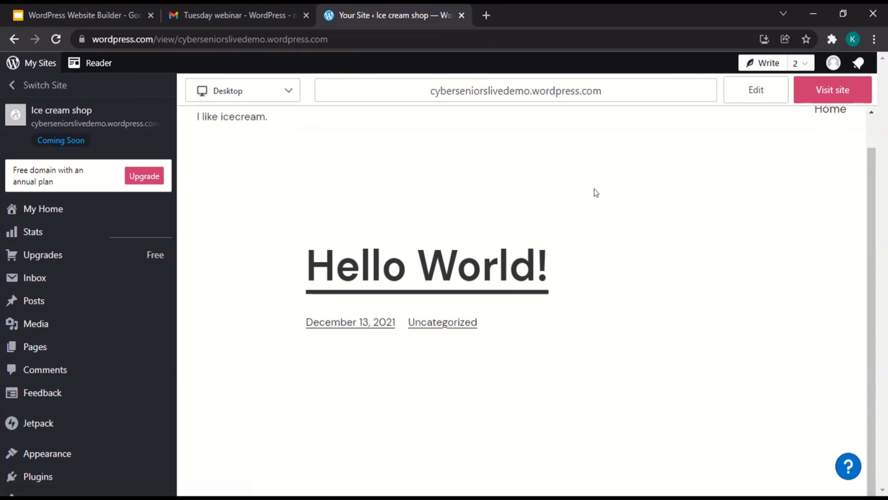
- Open the Home page in the editor from the preview, look over its blocks, and return to the site preview
click(735, 92)
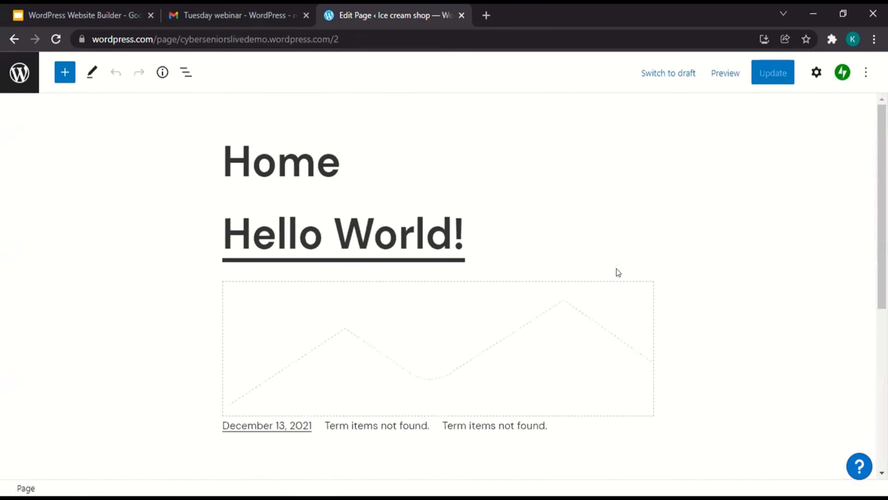
scroll(618, 272, down, 5)
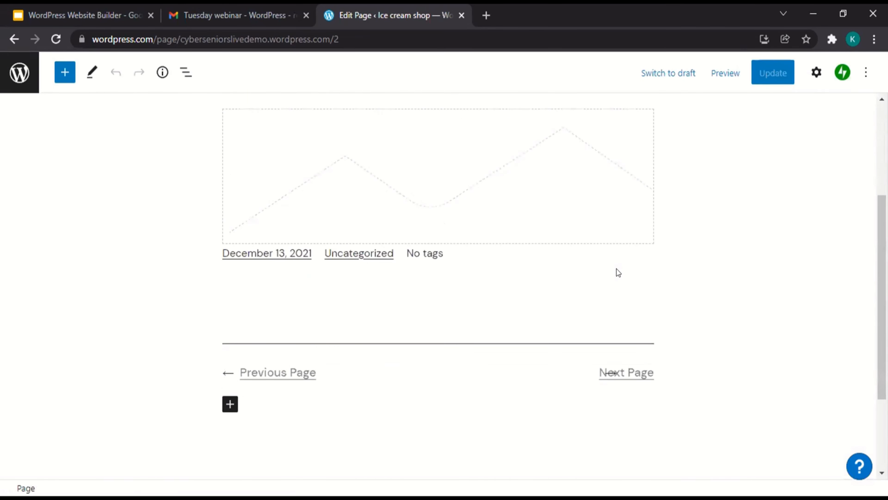
click(13, 41)
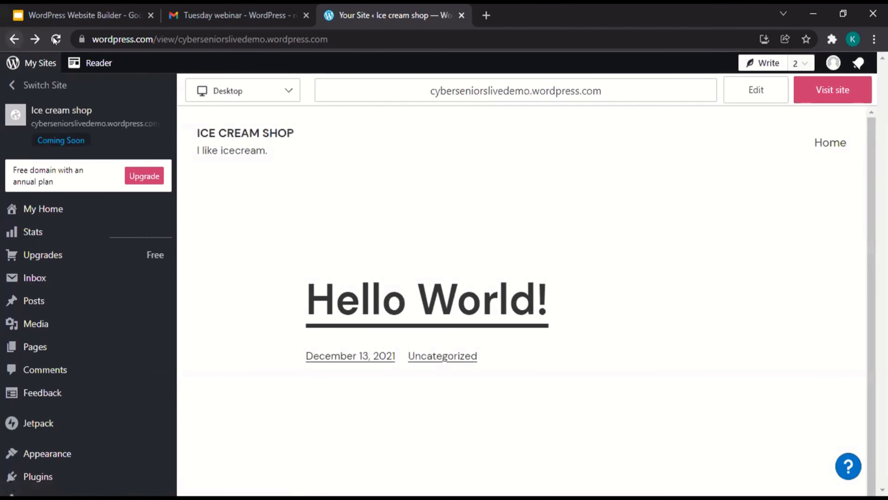
- Visit the full site with its launch option, and return to the My Home dashboard
click(830, 87)
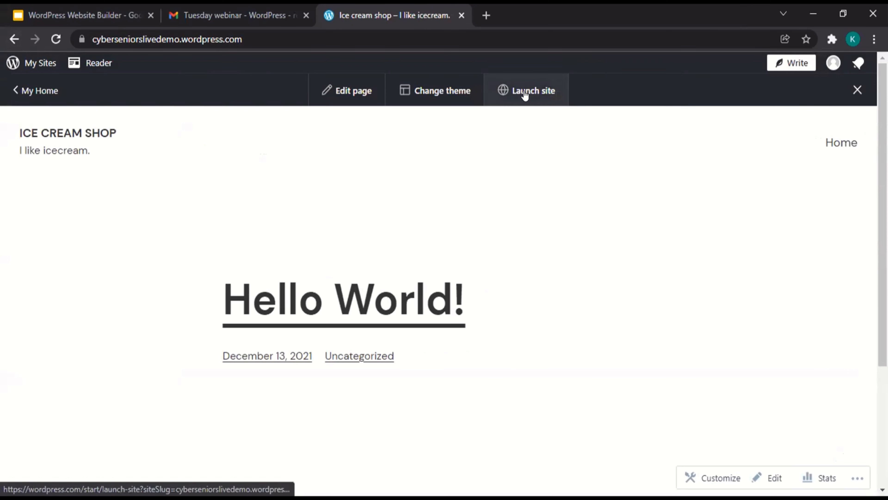
click(23, 94)
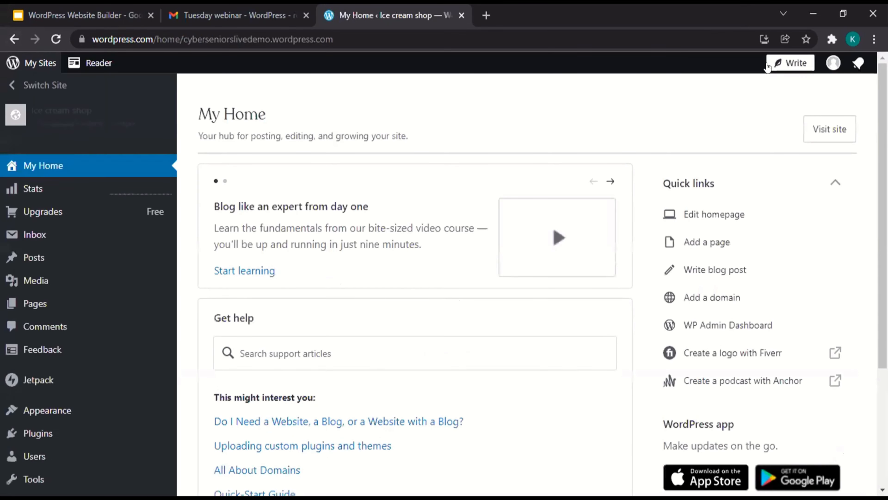
- Open the account profile and log out of WordPress.com
click(832, 65)
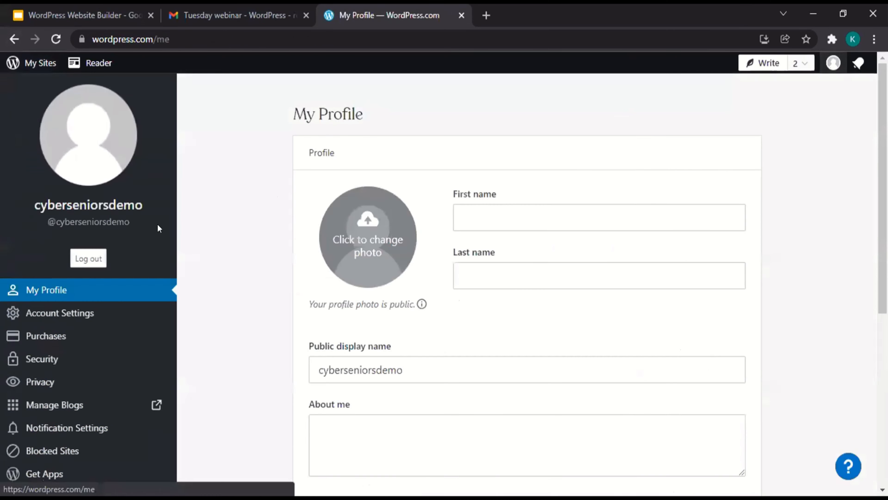
click(88, 258)
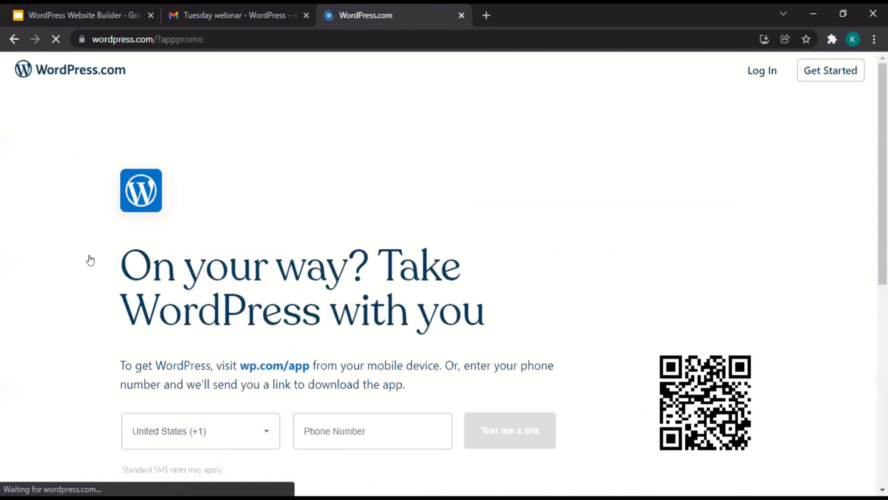